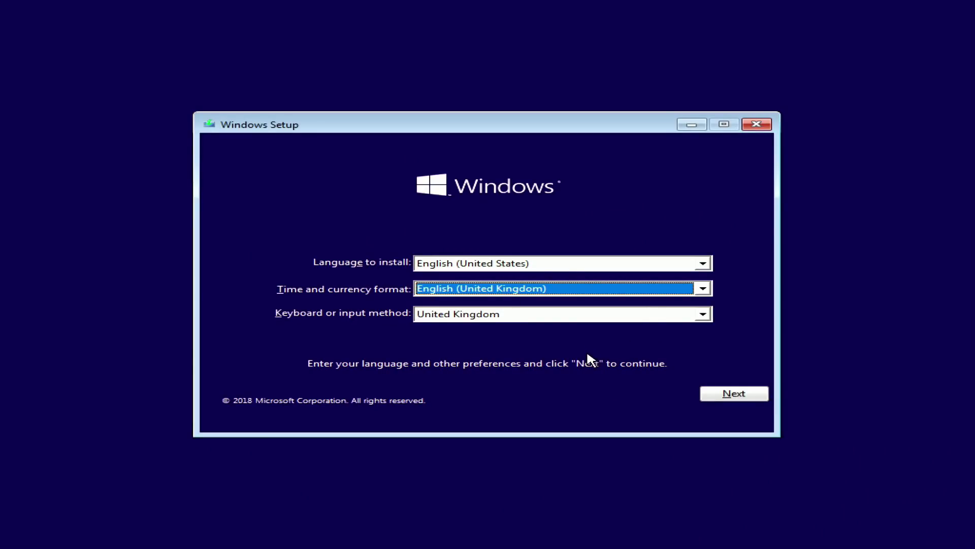
Install Windows 10 Enterprise LTSC from Windows Setup, accepting the license terms
click(729, 394)
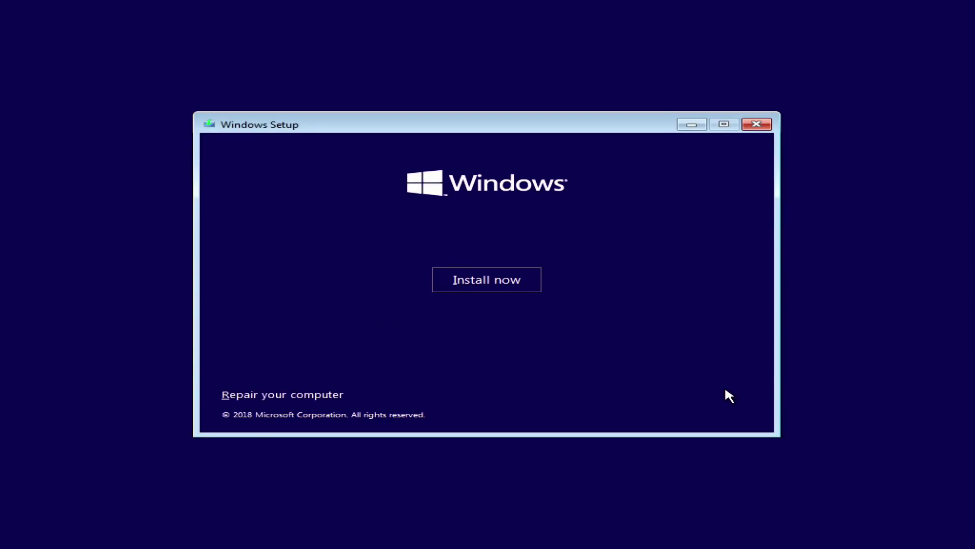
click(498, 278)
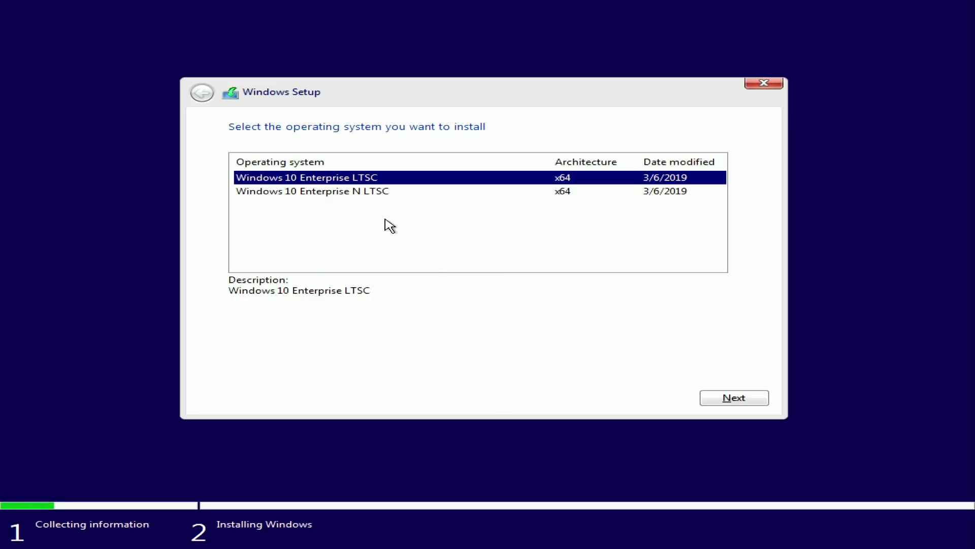
click(740, 401)
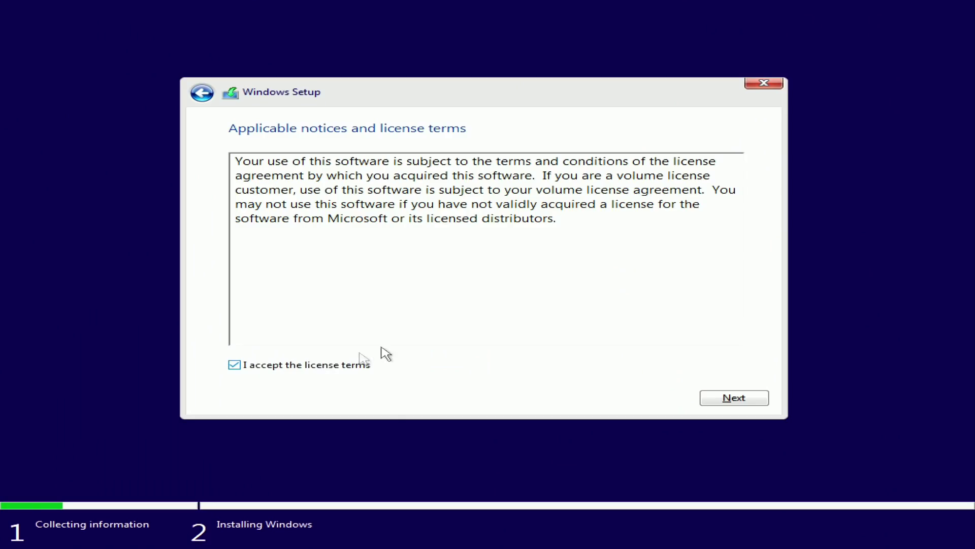
click(734, 401)
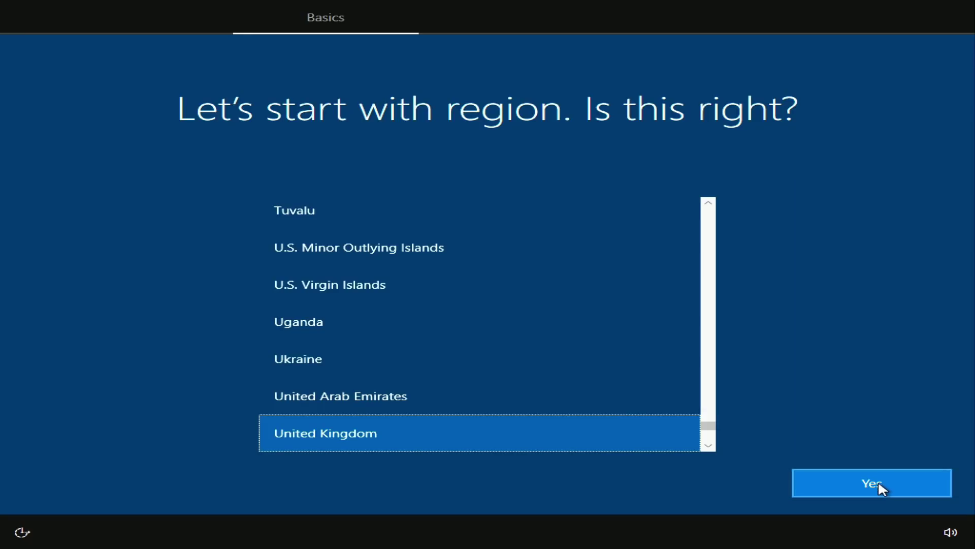
Choose United Kingdom for region and keyboard layout, skipping a second layout
click(874, 485)
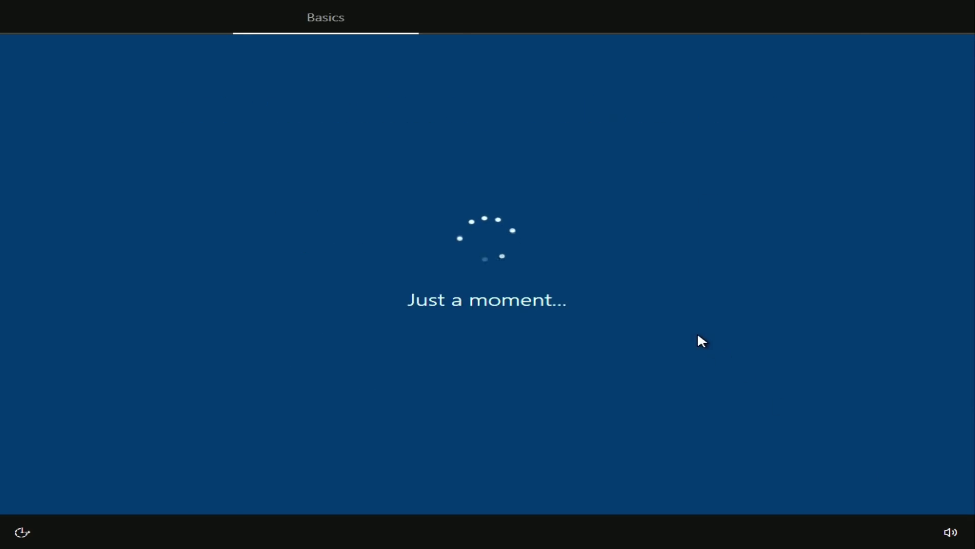
scroll(442, 337, down, 2)
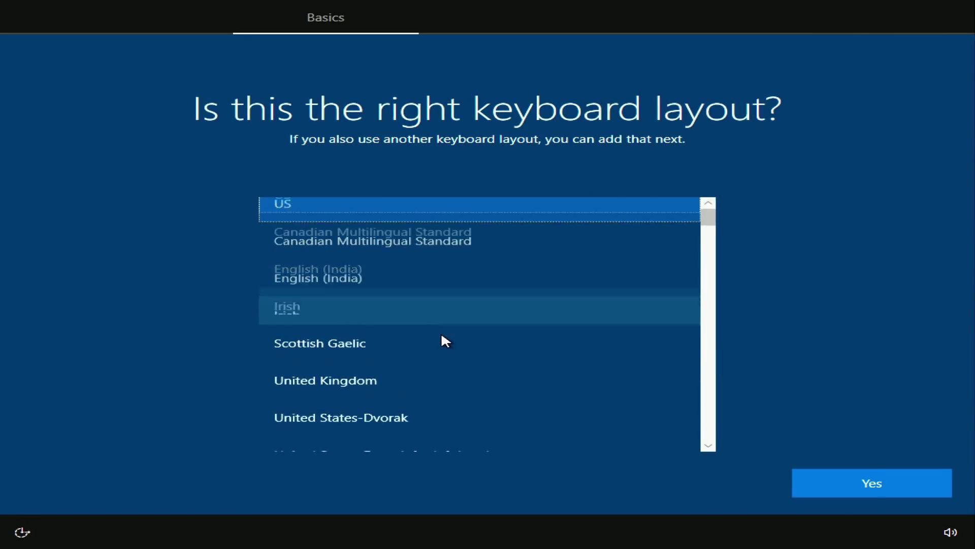
click(383, 328)
click(888, 481)
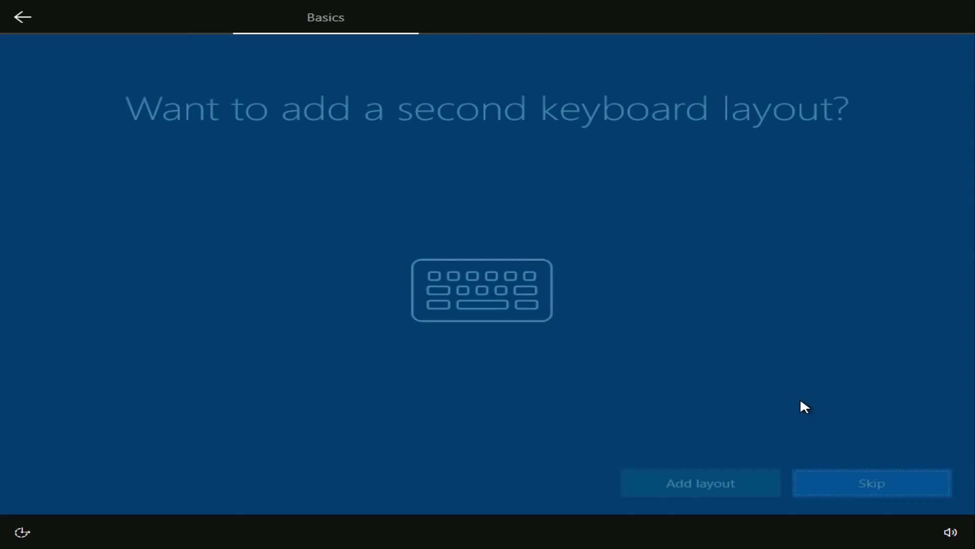
click(840, 472)
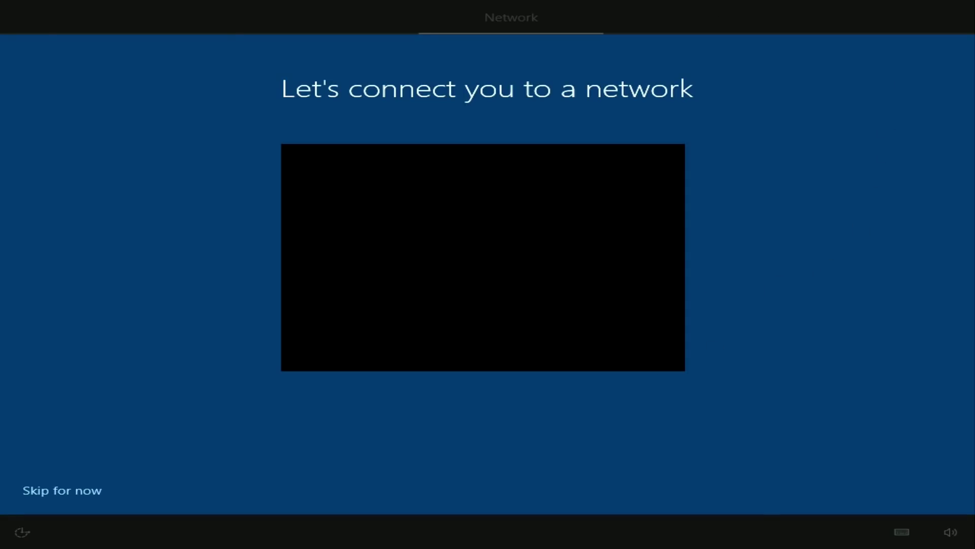
Create the local account with a short name and no password
text(dan)
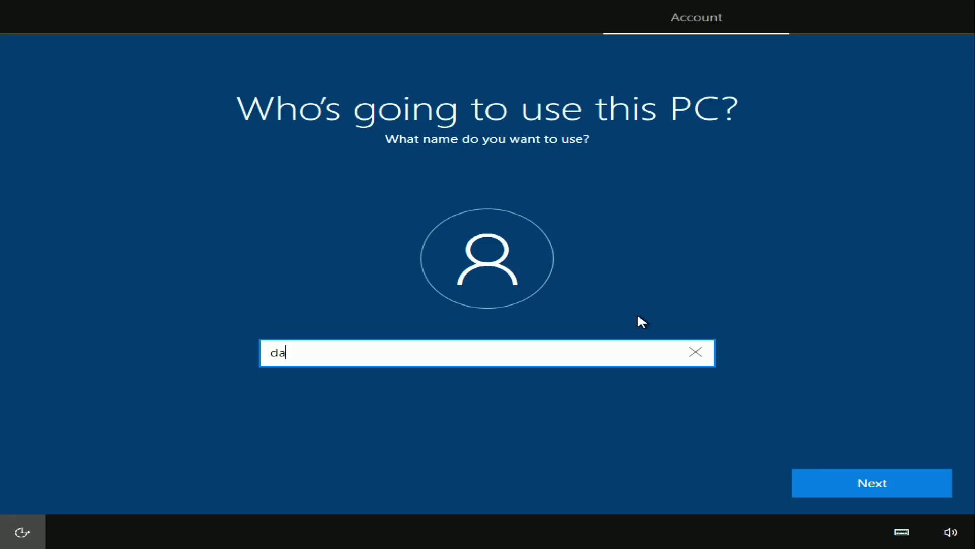
key(Return)
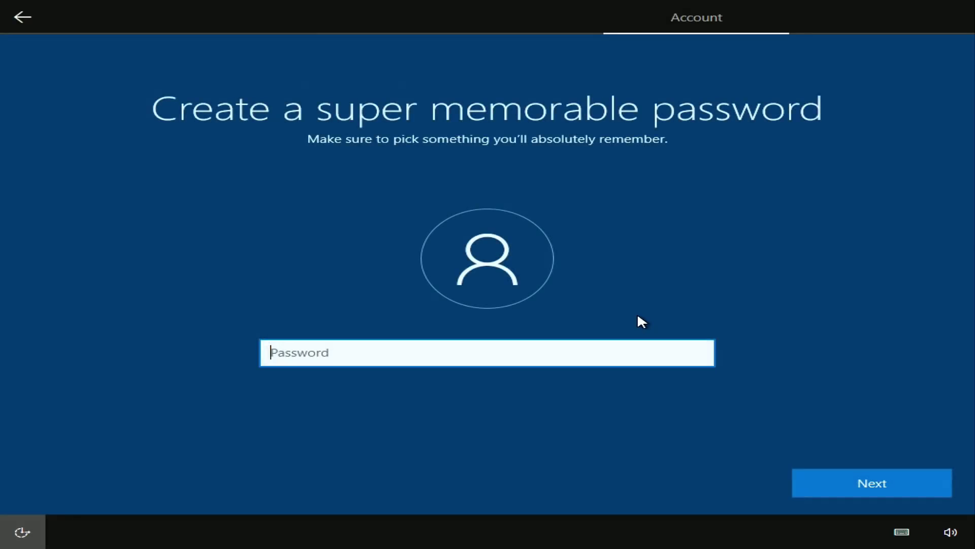
key(Return)
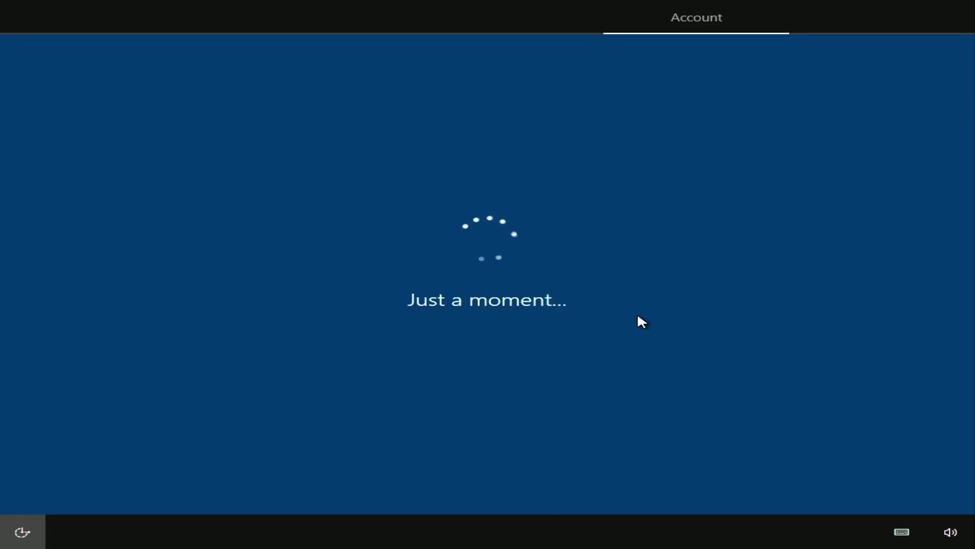
Decline activity history and turn off speech recognition, location and Find my device
click(709, 476)
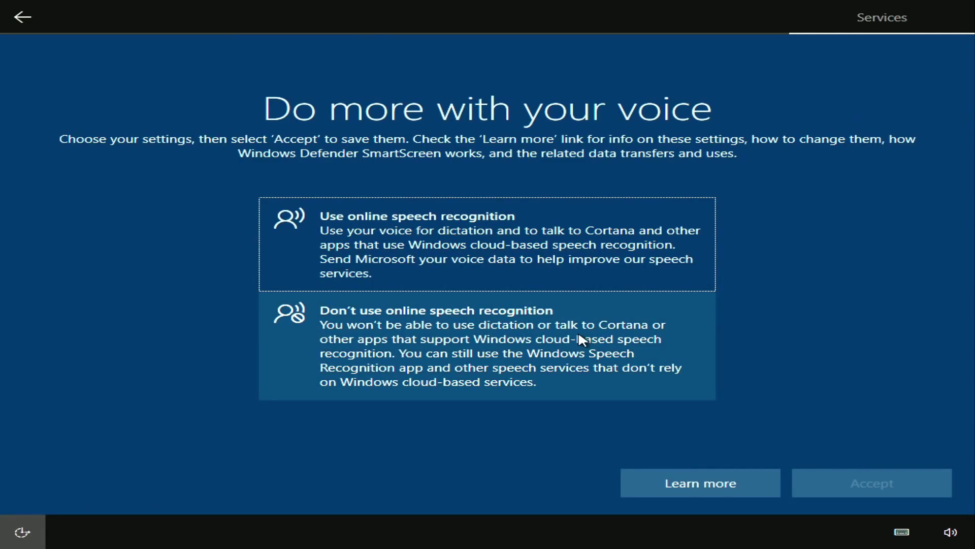
click(579, 333)
click(848, 474)
click(588, 354)
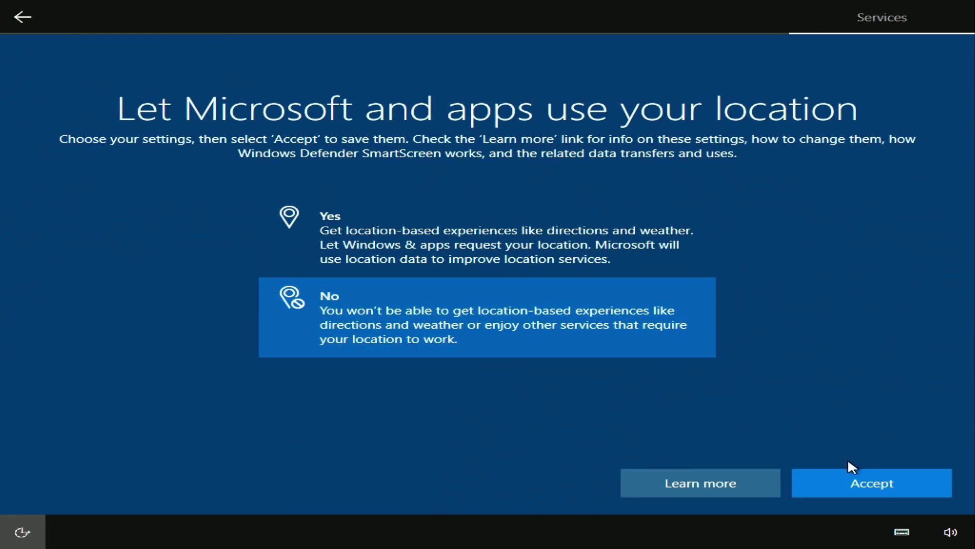
click(849, 464)
click(462, 311)
click(844, 474)
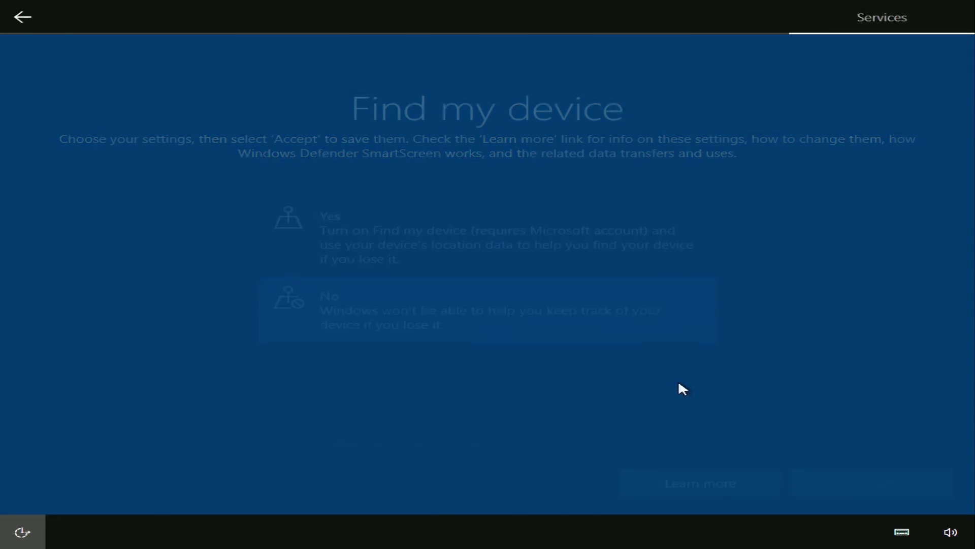
Set diagnostic data to Basic and turn off inking/typing, tailored experiences and advertising ID
click(556, 366)
click(904, 420)
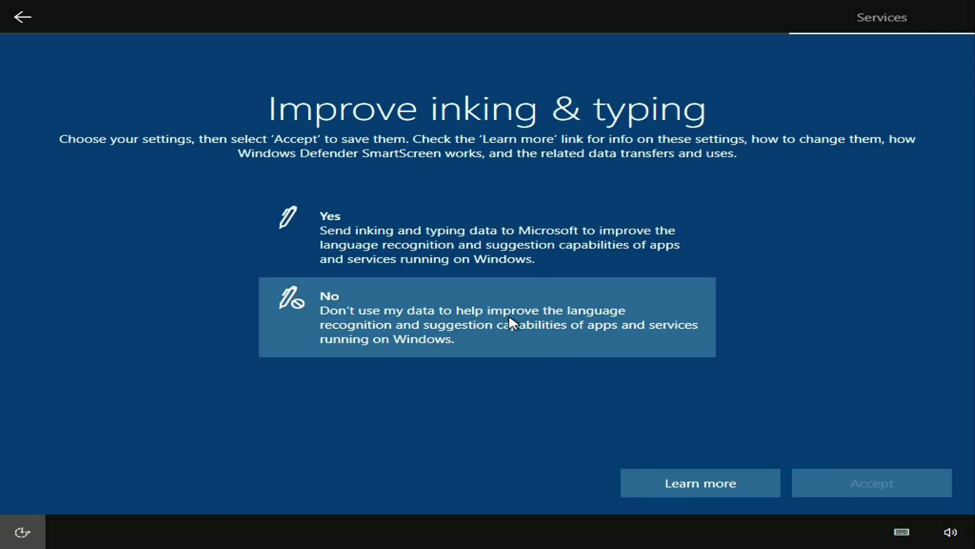
click(512, 327)
click(870, 489)
click(489, 367)
click(816, 474)
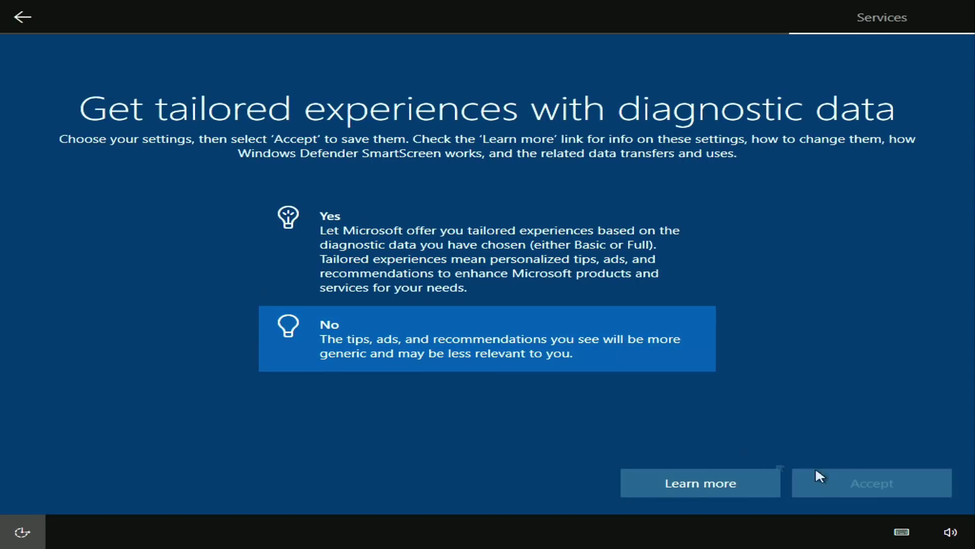
click(450, 312)
click(817, 483)
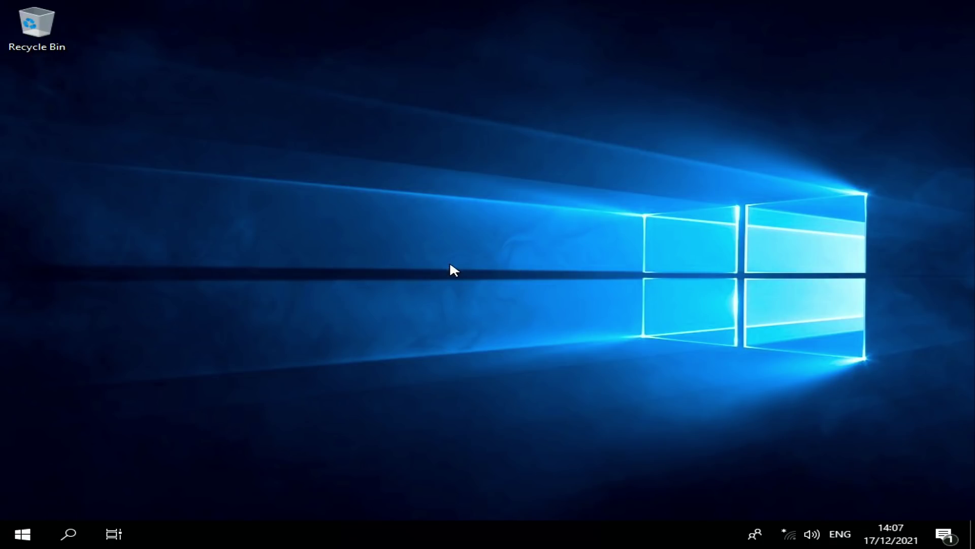
Browse the Start menu's Accessories, Administrative Tools, Ease of Access and PowerShell folders
drag(293, 51, 786, 392)
click(28, 544)
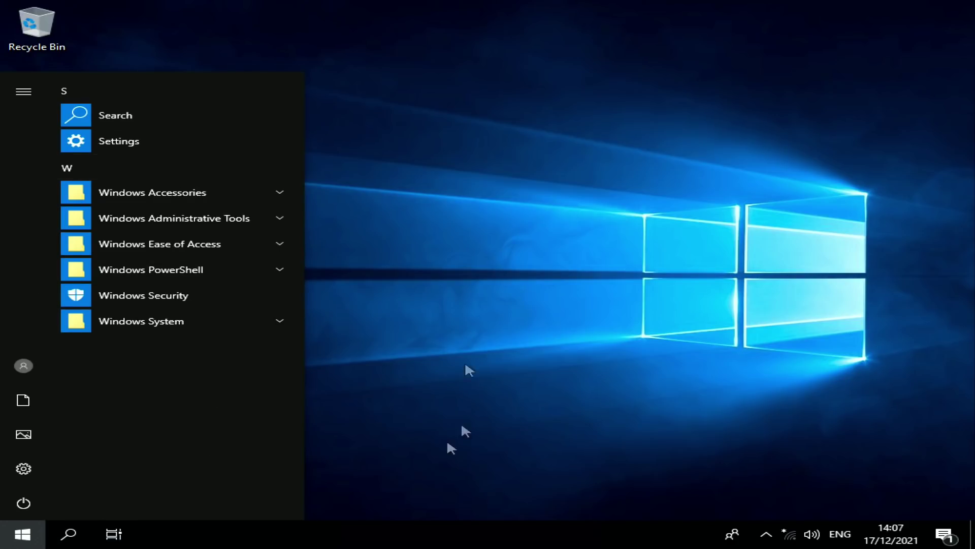
click(206, 193)
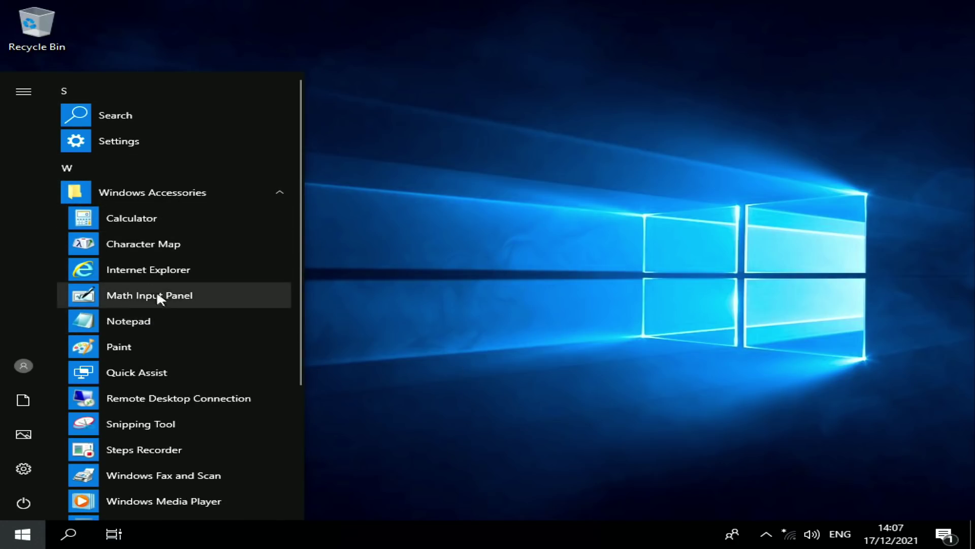
scroll(154, 266, down, 3)
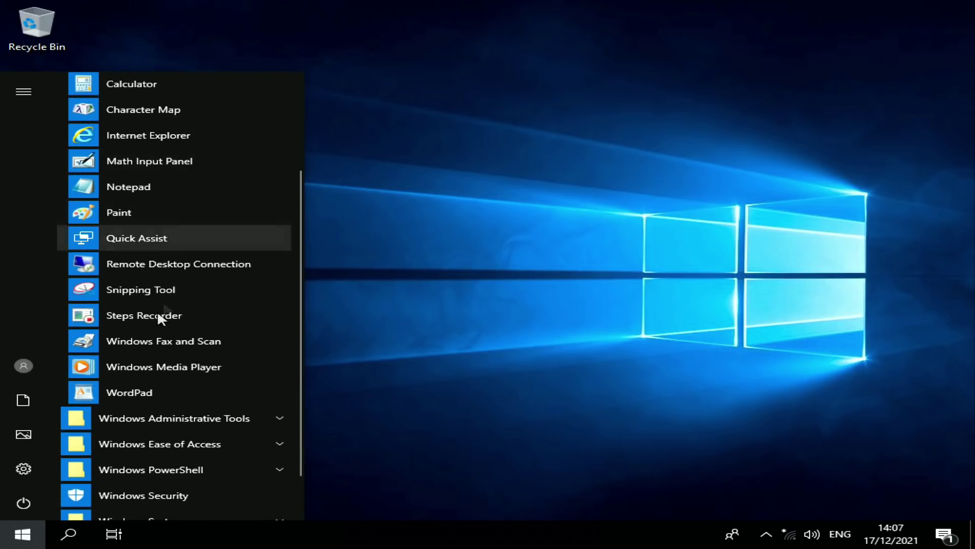
scroll(153, 376, down, 1)
scroll(193, 366, up, 3)
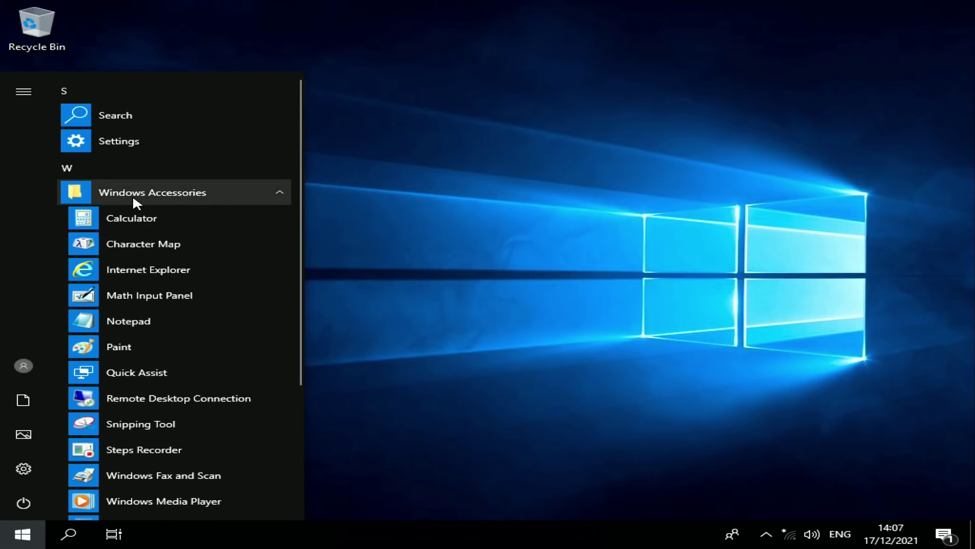
click(132, 194)
click(134, 228)
scroll(149, 305, down, 7)
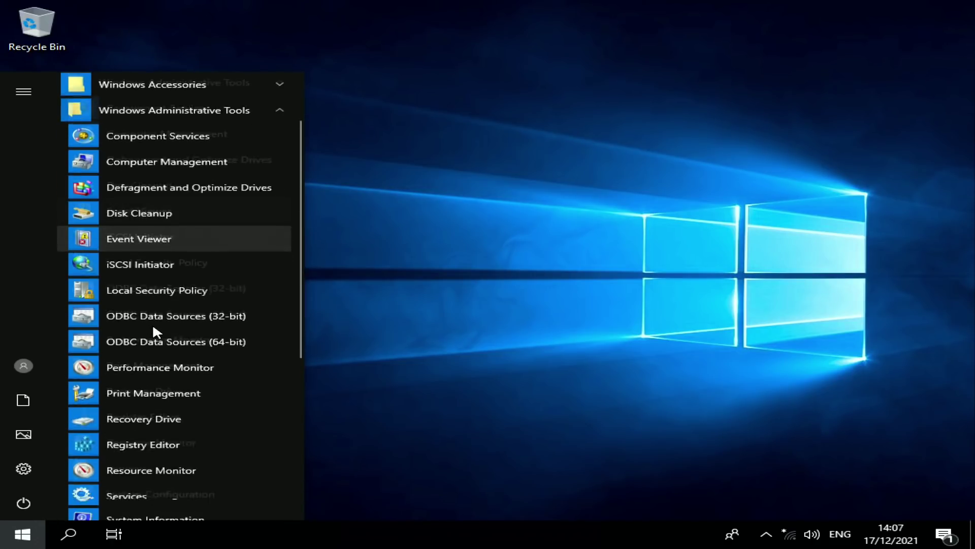
scroll(163, 359, up, 6)
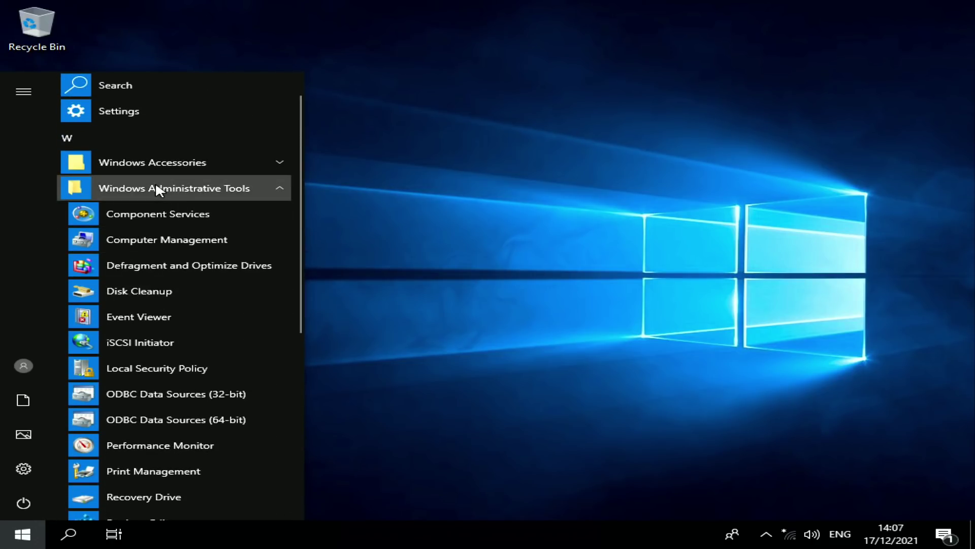
click(157, 190)
click(162, 248)
click(157, 247)
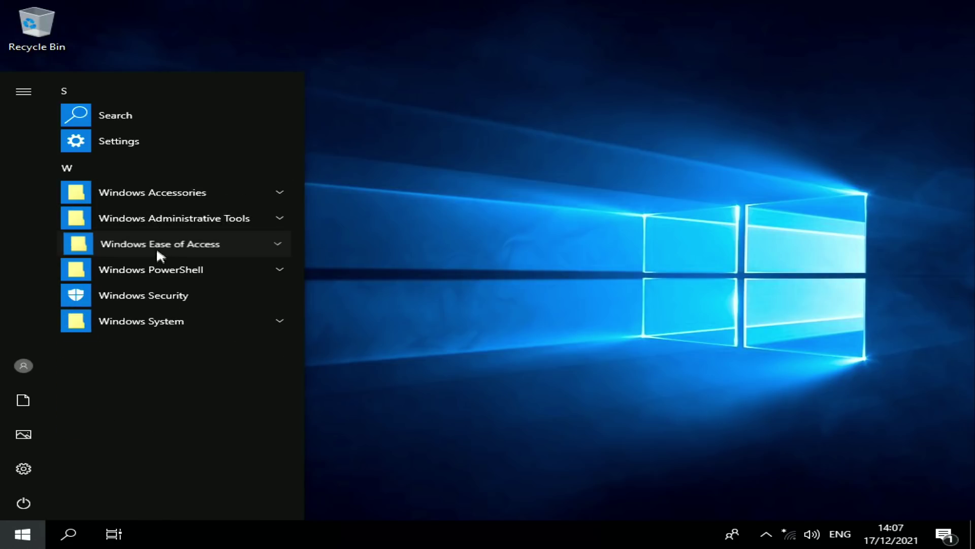
click(153, 270)
click(154, 271)
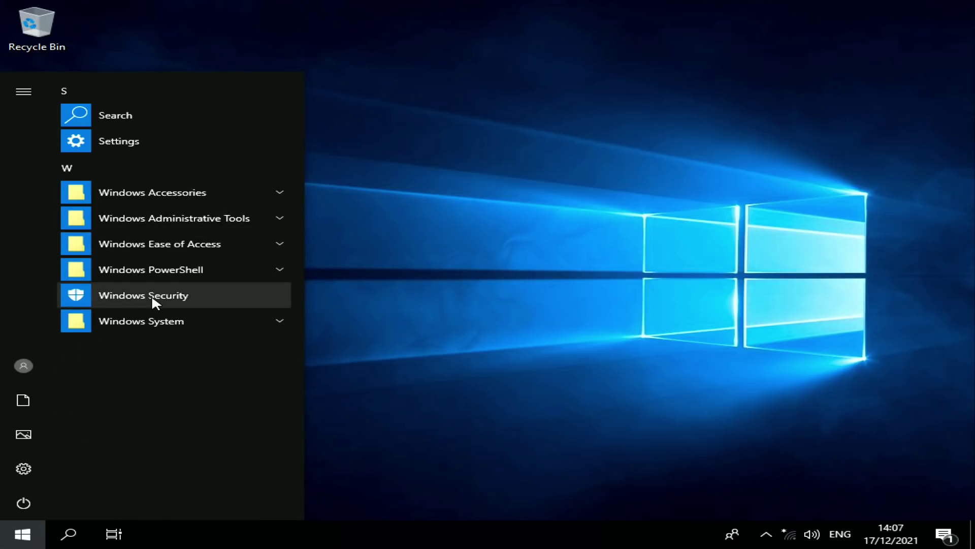
Pin File Explorer from the Windows System folder to the taskbar, then bring up Task Manager
click(150, 319)
scroll(163, 358, down, 1)
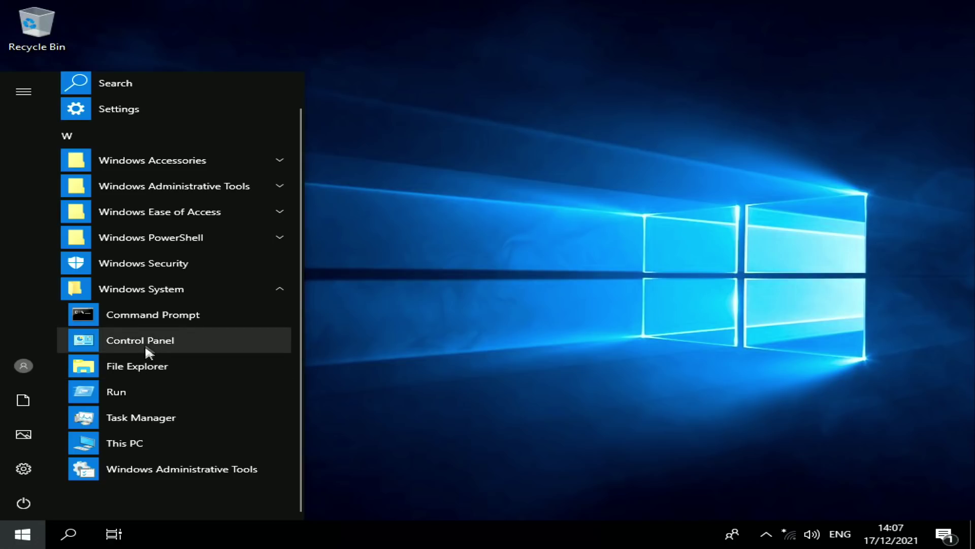
drag(135, 370, 347, 540)
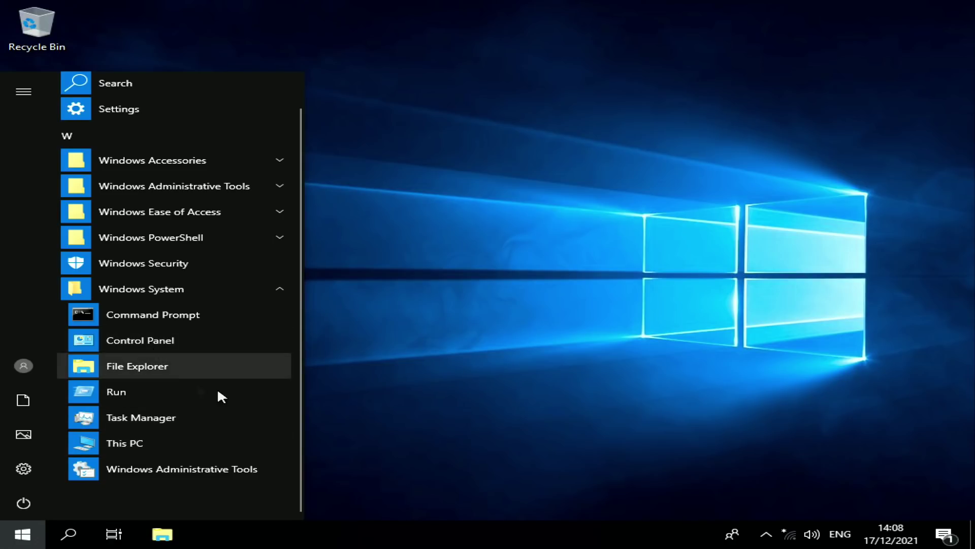
click(323, 445)
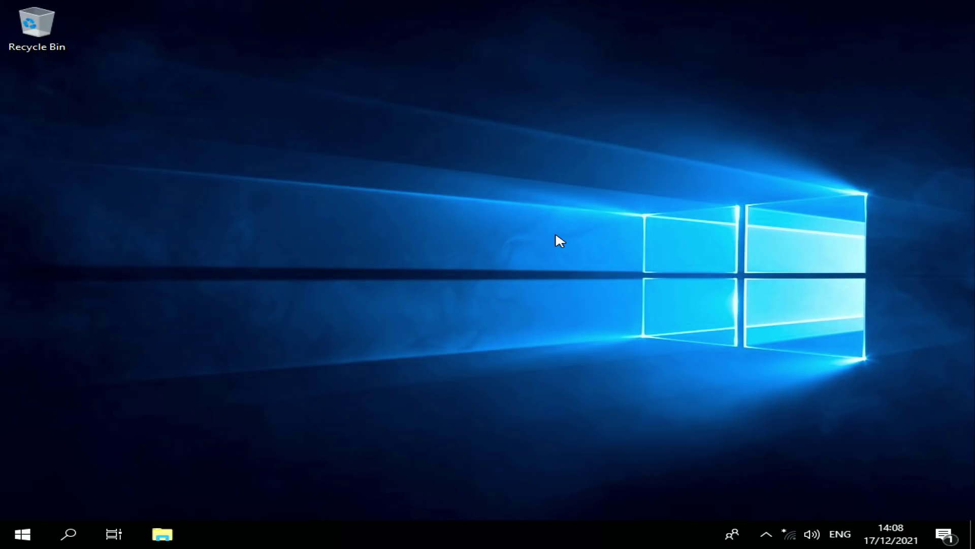
key(ctrl+shift+Escape)
drag(429, 50, 561, 55)
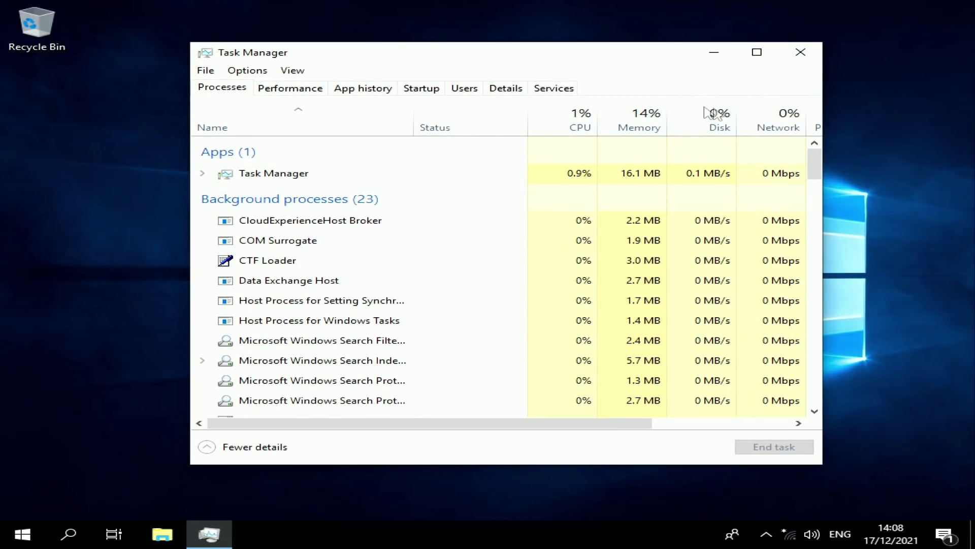
Close Task Manager to reveal the Lunar Client launcher's Home page
scroll(480, 287, down, 3)
scroll(466, 279, up, 3)
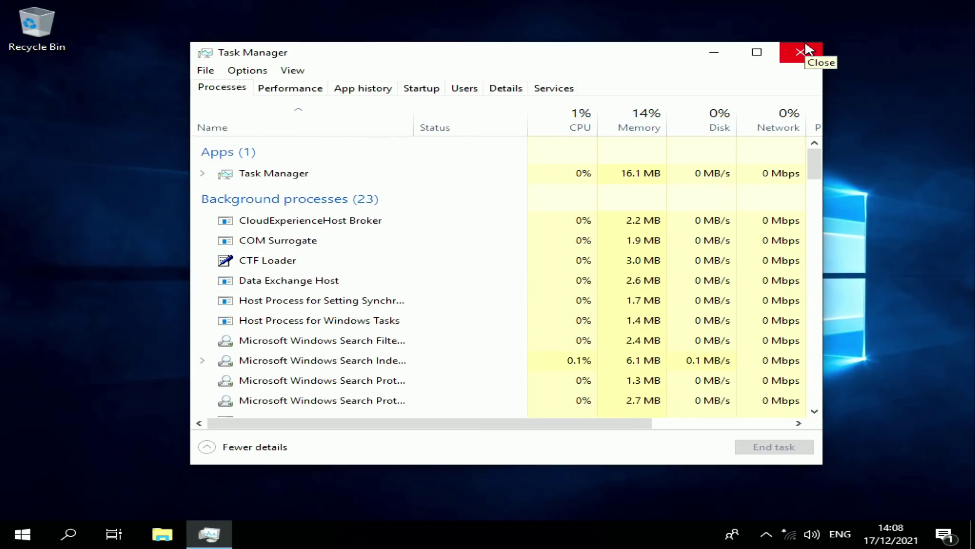
click(801, 51)
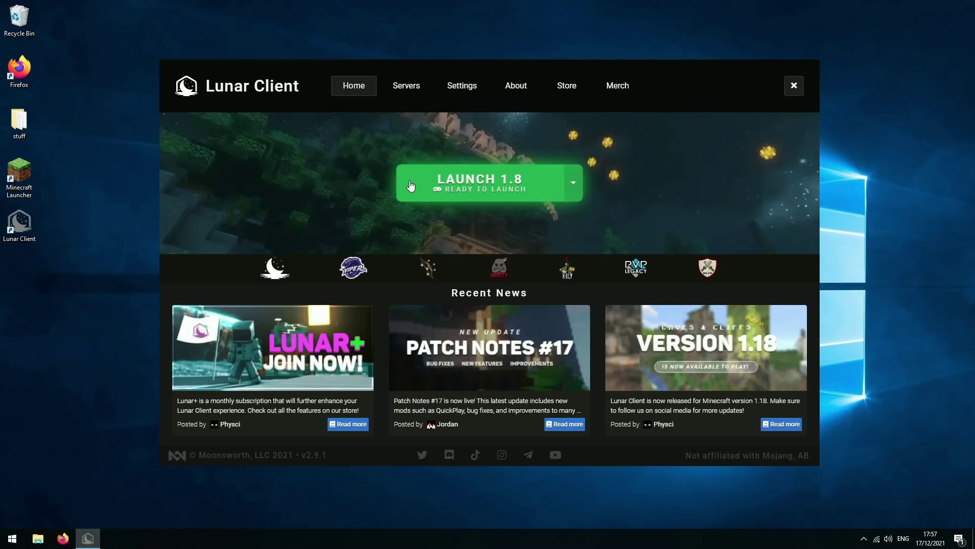
Launch Lunar Client 1.8, then go to Settings > Privacy > Background apps
click(445, 184)
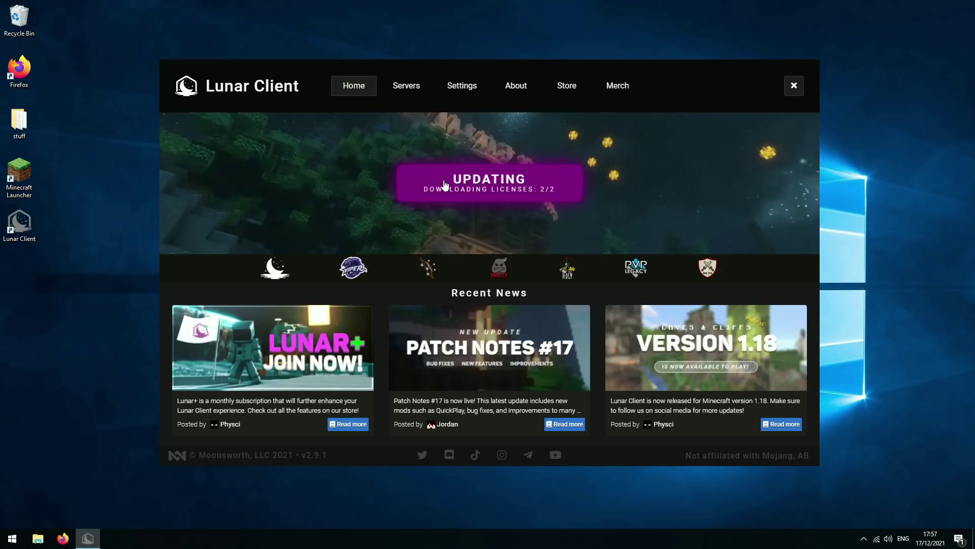
click(12, 539)
click(12, 492)
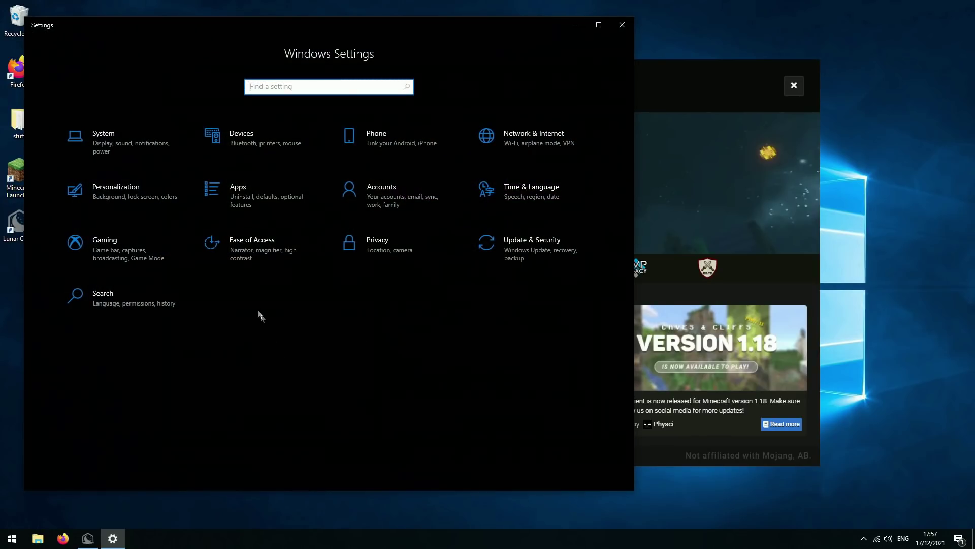
click(377, 243)
scroll(105, 325, down, 3)
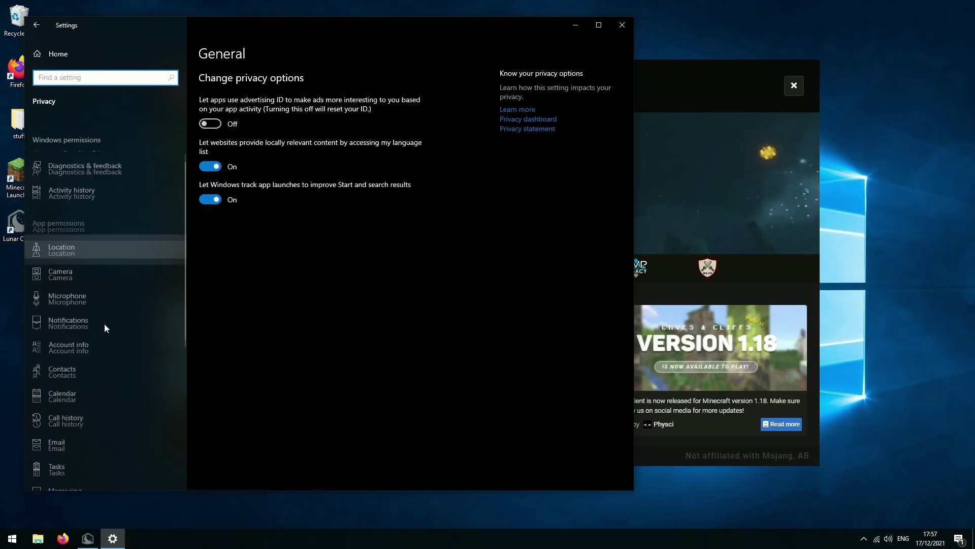
scroll(105, 325, down, 3)
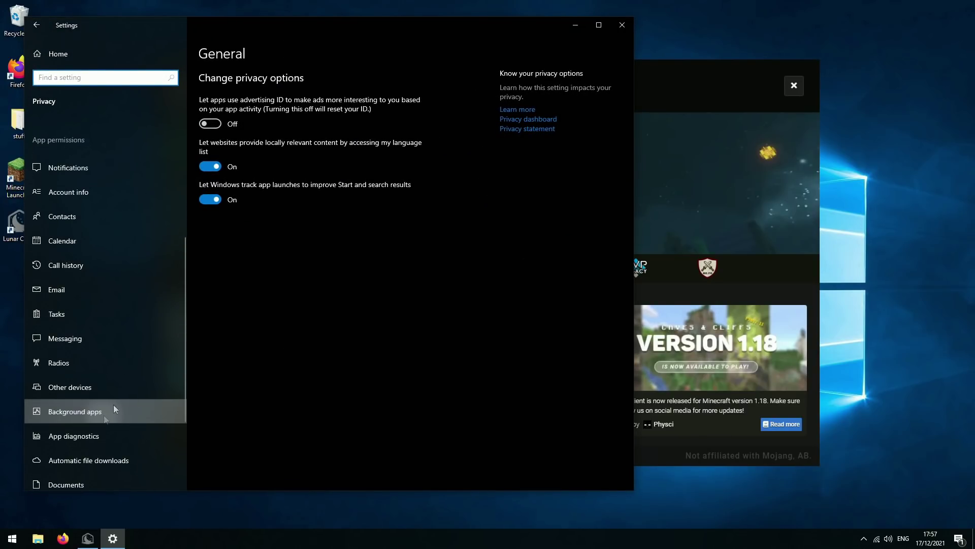
click(114, 408)
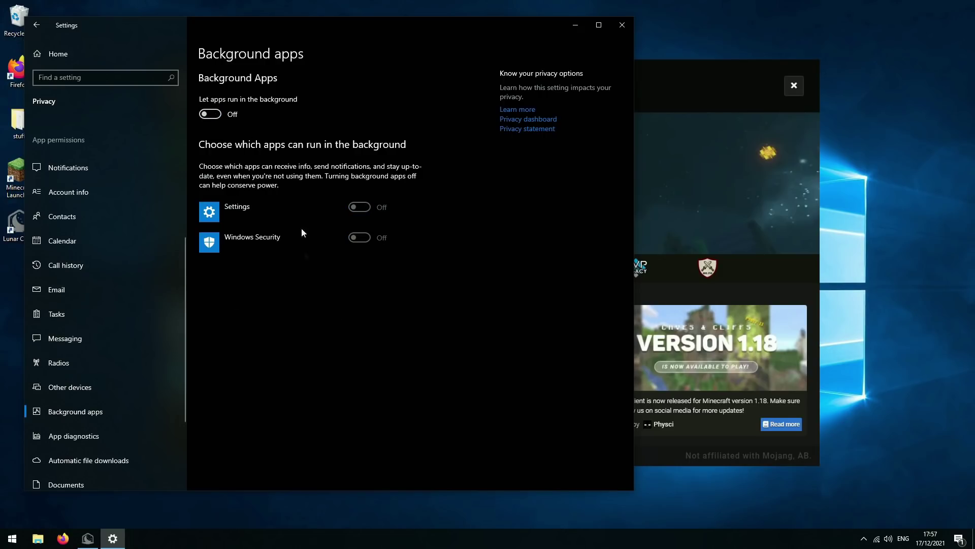
Go to System and Security > Power Options and expand the additional plans like High performance
scroll(112, 328, down, 2)
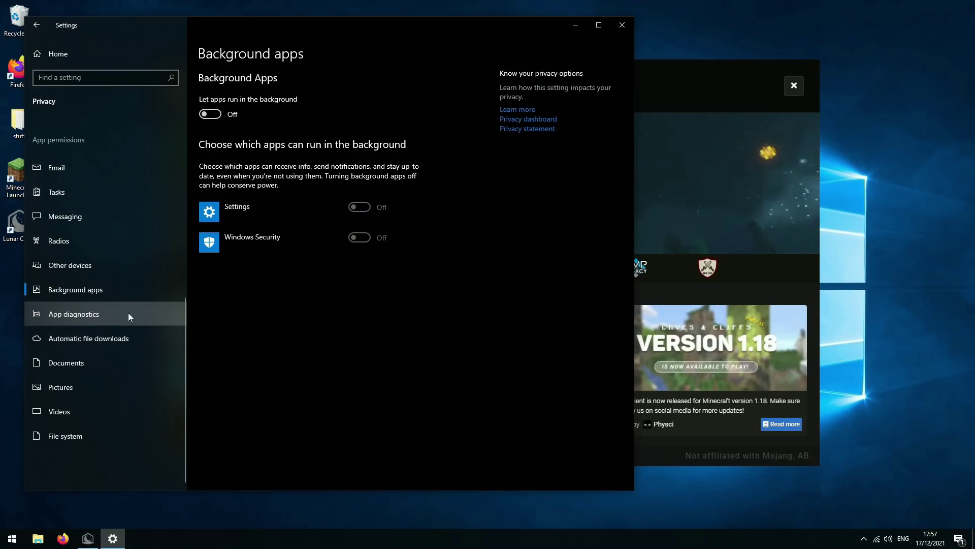
scroll(110, 202, up, 3)
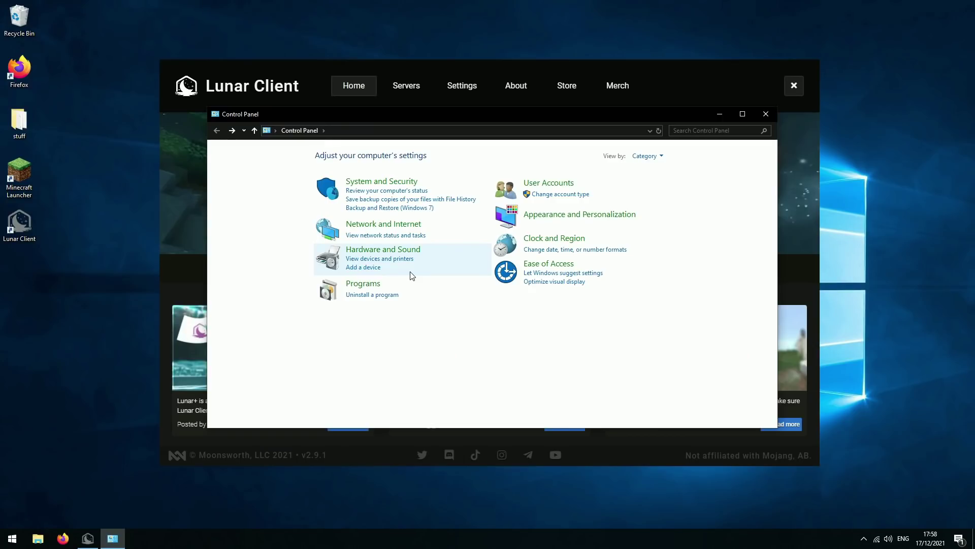
click(372, 181)
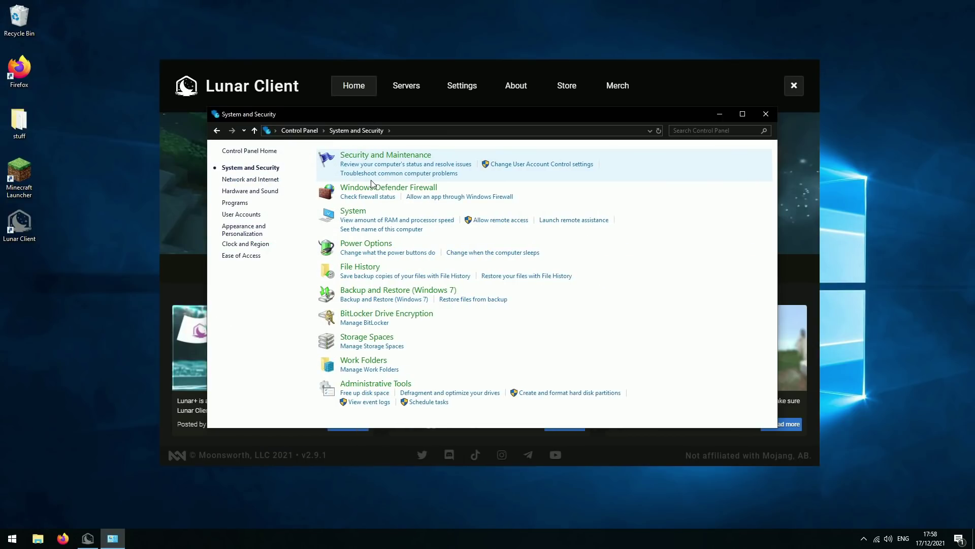
click(366, 243)
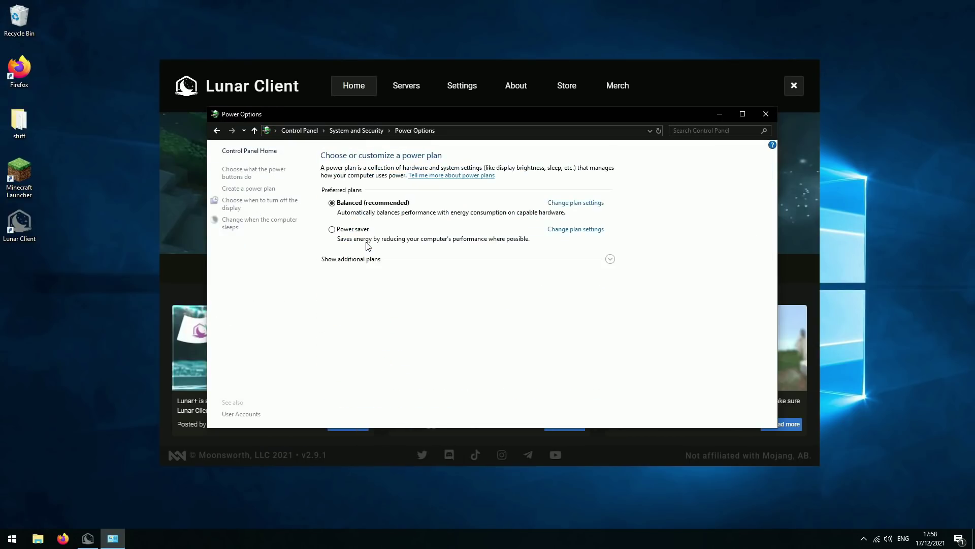
click(610, 260)
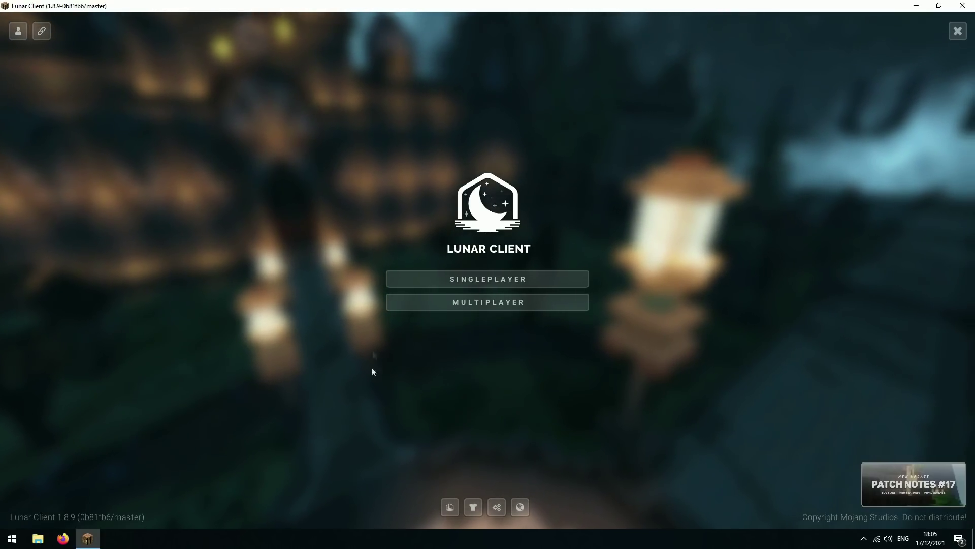
Set the javaw.exe process priority to High from Task Manager's Details tab
right_click(234, 538)
click(277, 498)
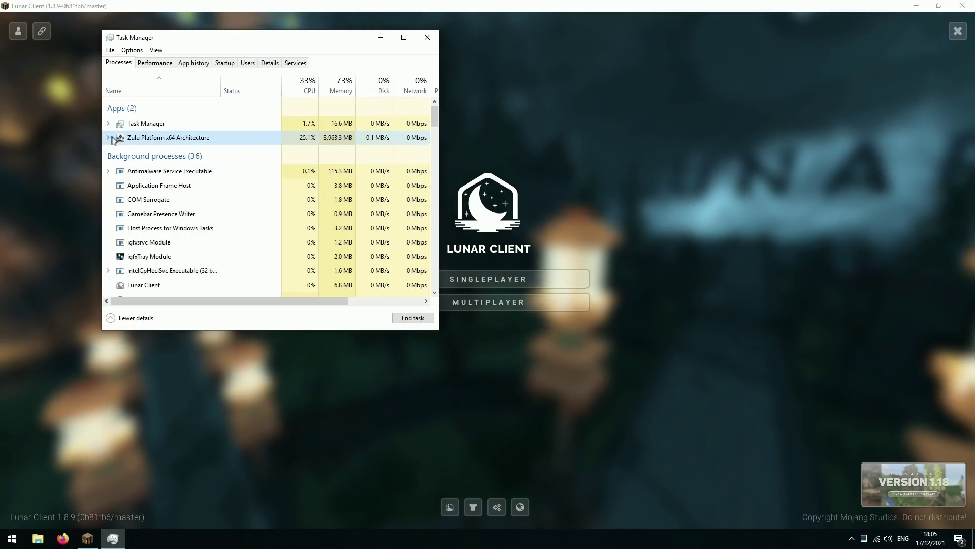
double_click(170, 138)
right_click(152, 136)
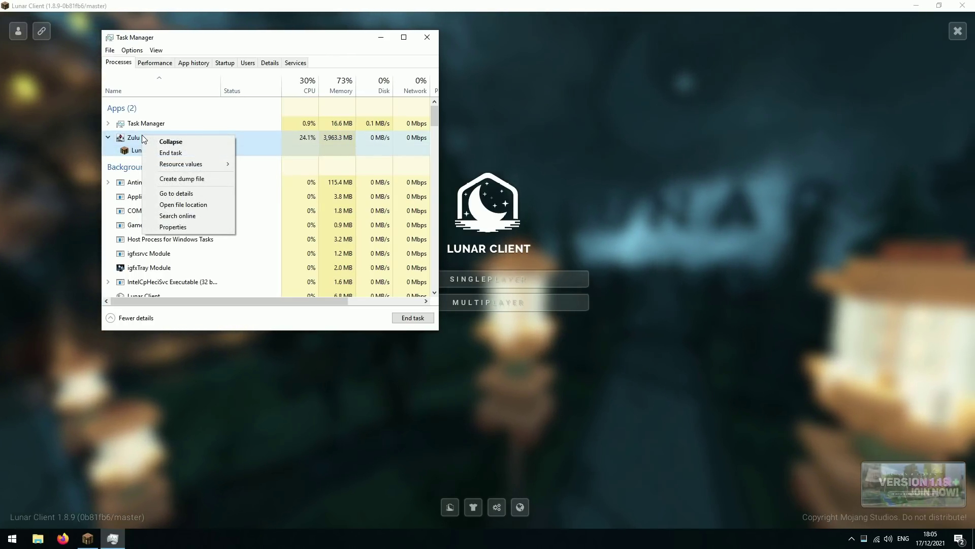
click(178, 193)
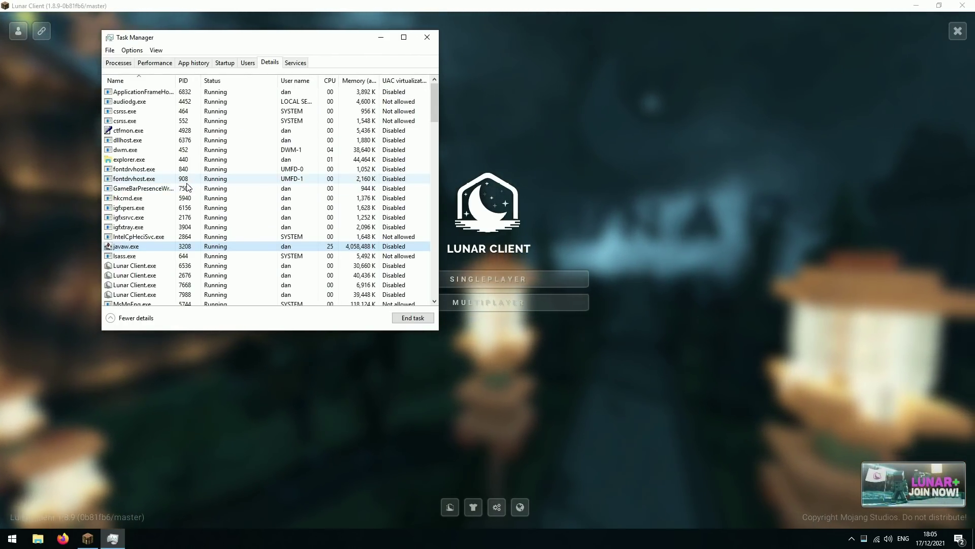
right_click(130, 248)
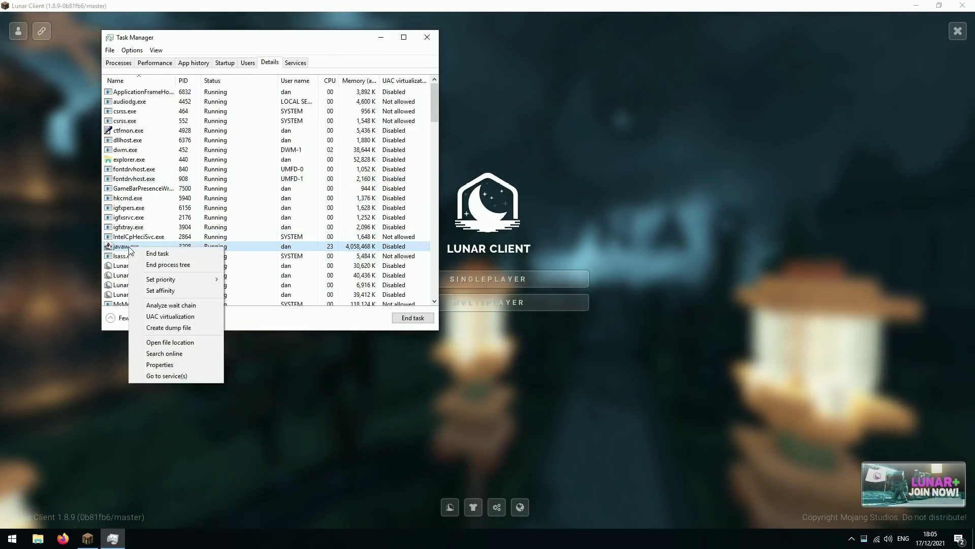
mouse_move(167, 279)
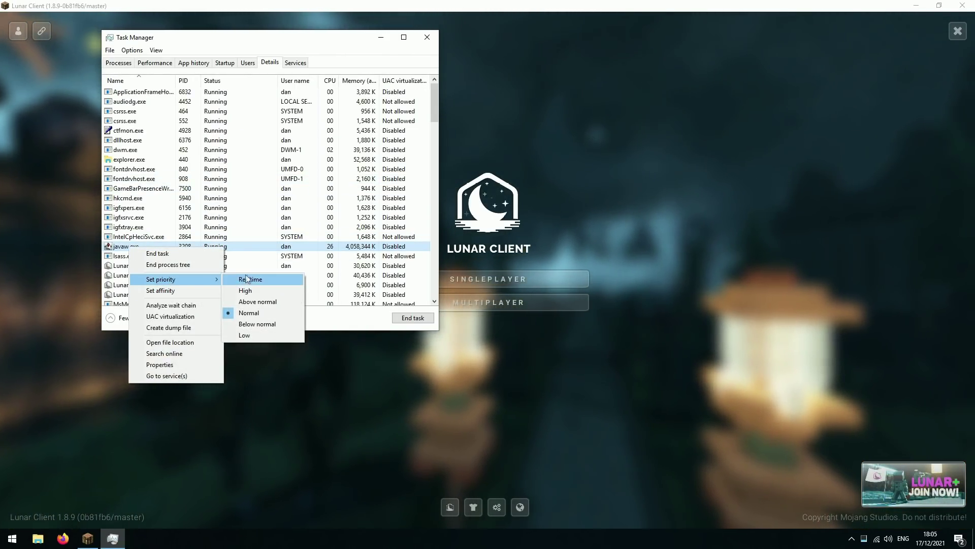
click(263, 292)
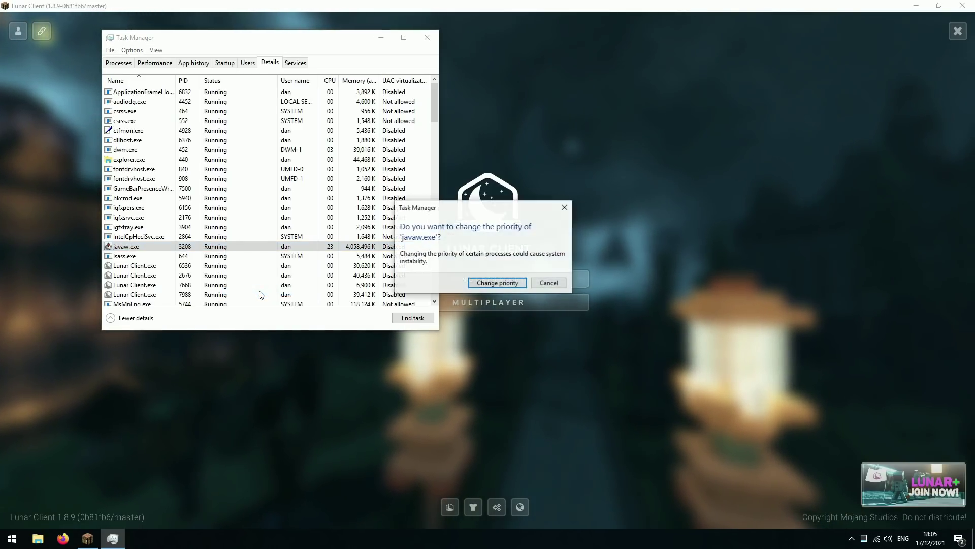
click(482, 284)
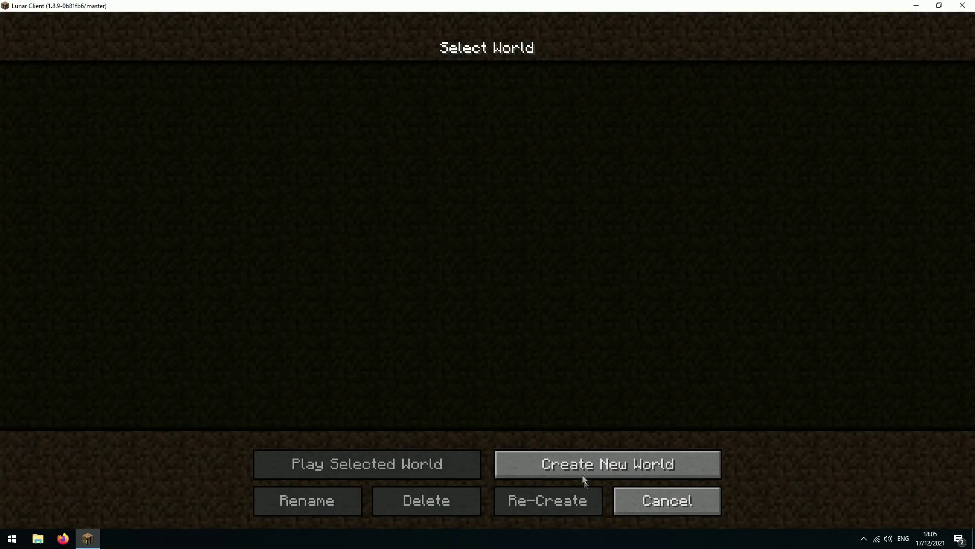
Create a new Creative-mode world and load into it
click(583, 477)
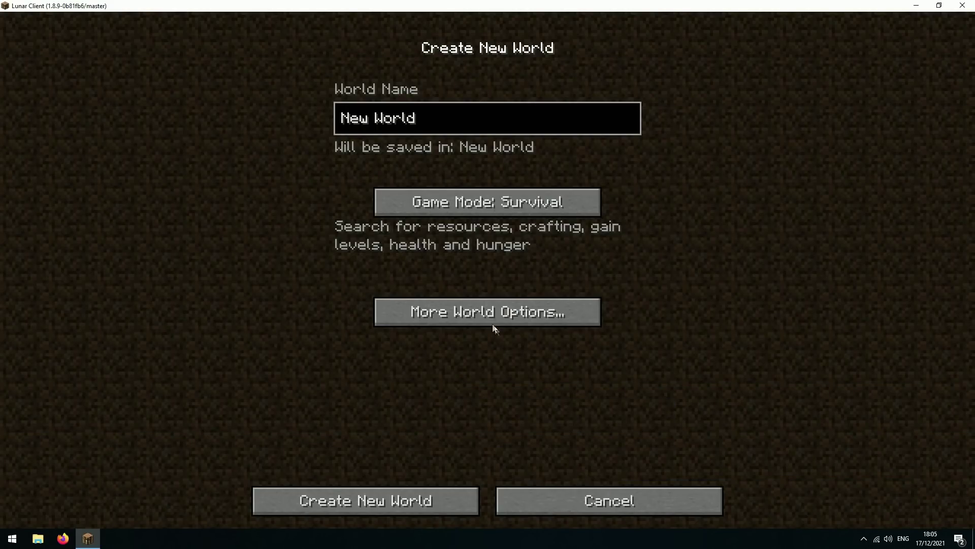
click(484, 206)
click(409, 505)
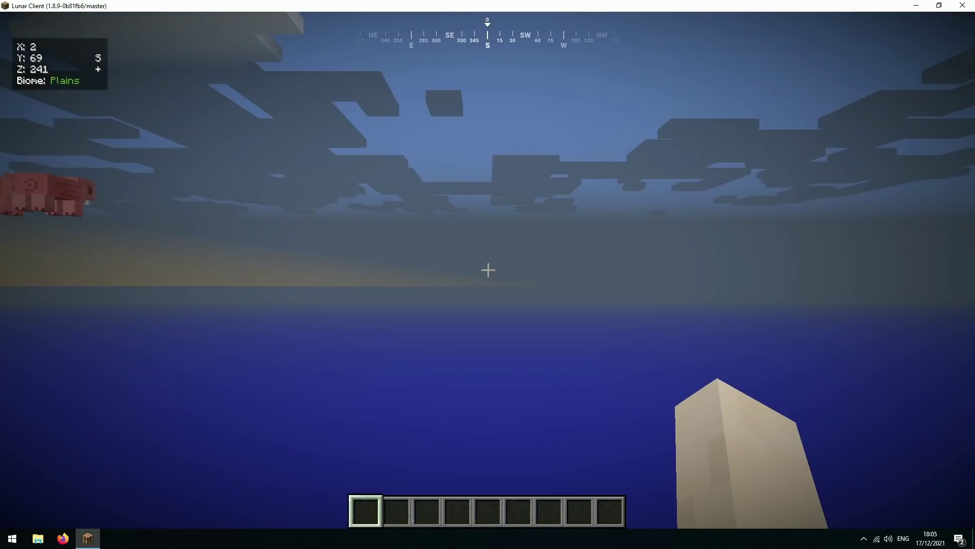
Toggle the F3 debug overlay on and off, then go to Options from the game menu
key(F3)
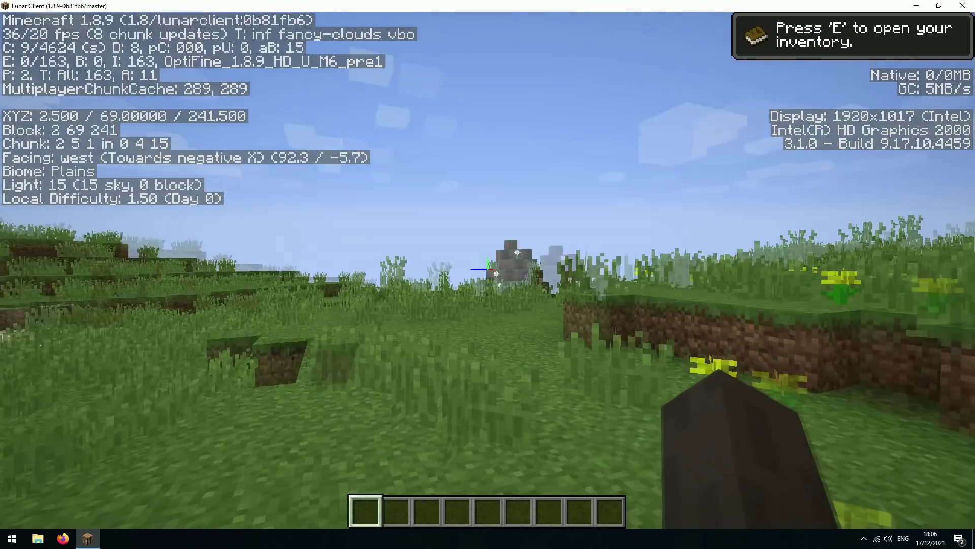
key(F3)
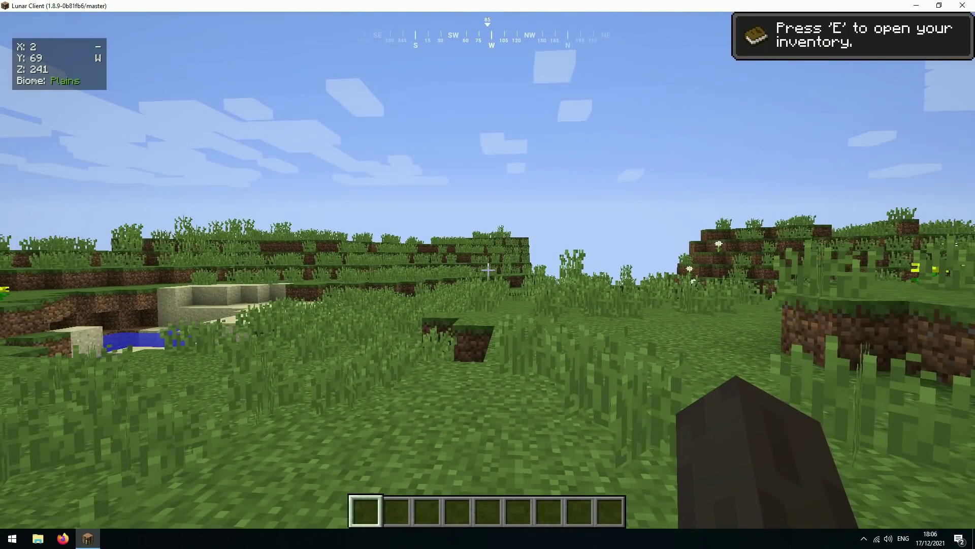
key(Escape)
click(439, 273)
Set Graphics to Fast and turn Clouds and Fog off in Video Settings
click(373, 249)
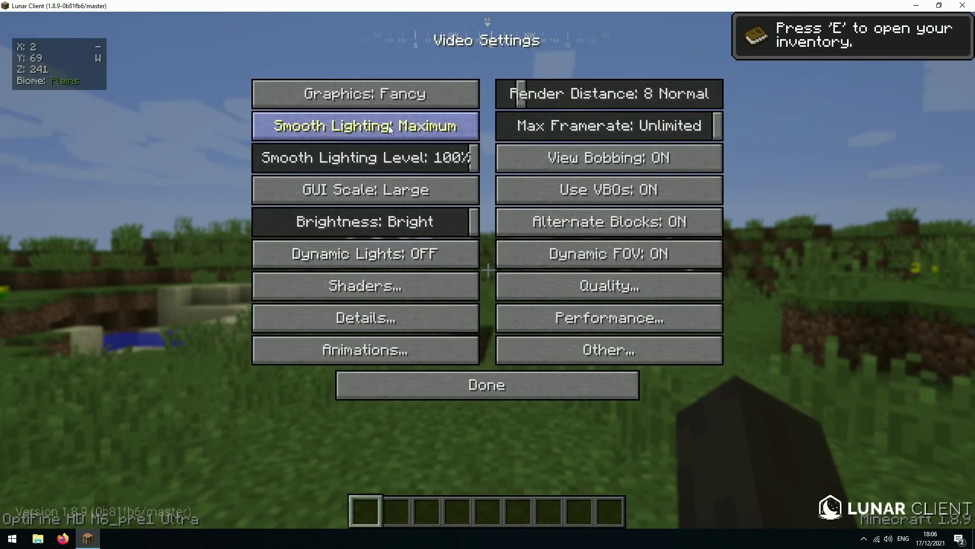
click(367, 96)
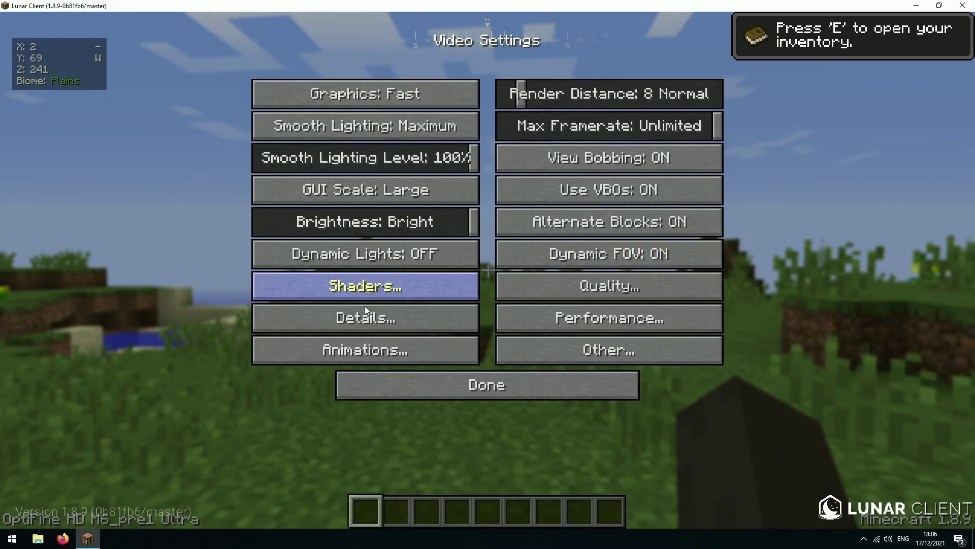
click(366, 317)
click(365, 96)
click(365, 95)
click(374, 98)
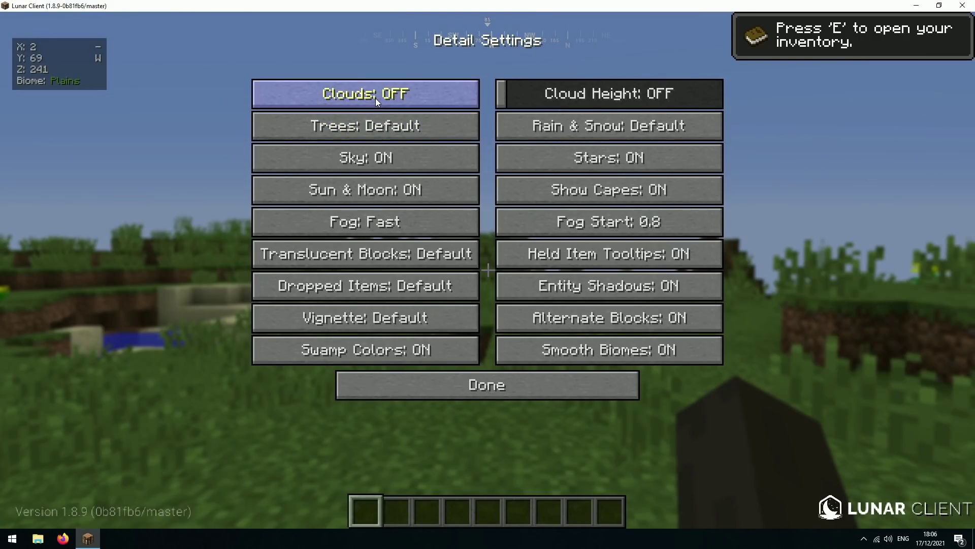
click(416, 220)
click(492, 385)
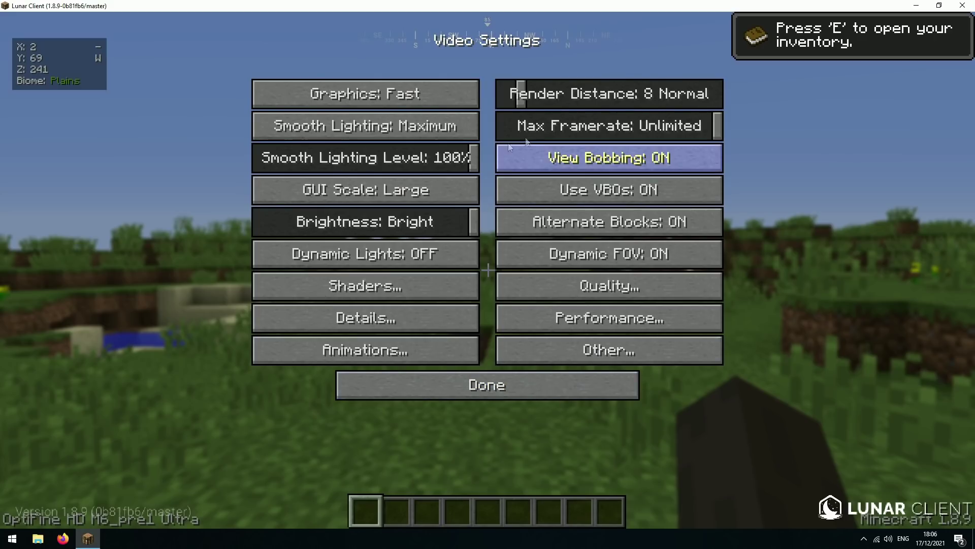
Turn Smooth Lighting off with its level at OFF, then return to the game
click(390, 124)
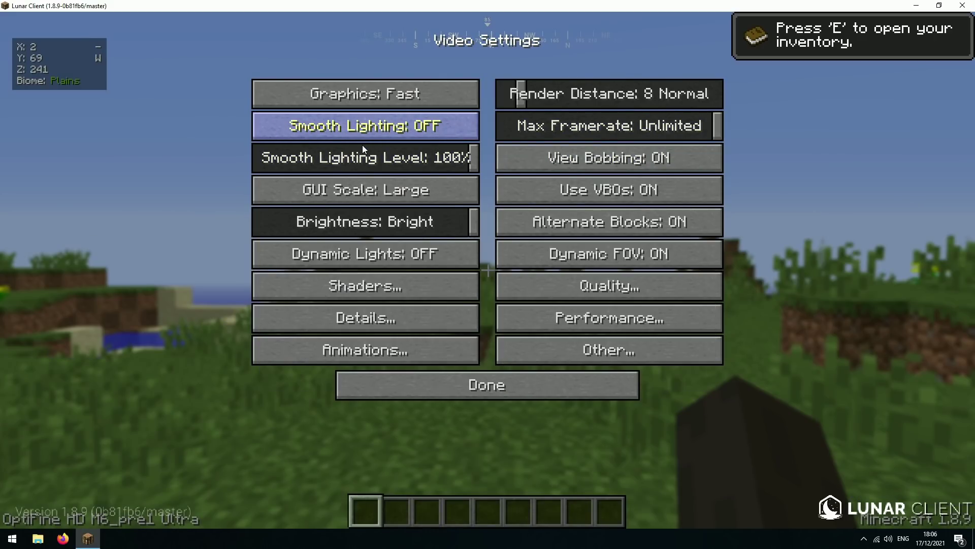
drag(362, 158, 216, 160)
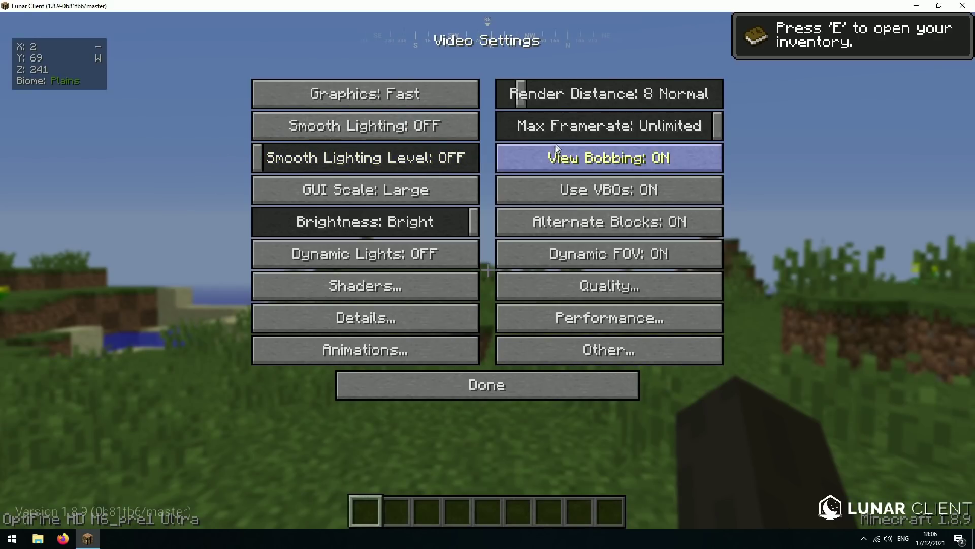
click(481, 391)
click(484, 368)
Walk across the plains with the F3 FPS overlay shown, switching to fullscreen with F11
key(Escape)
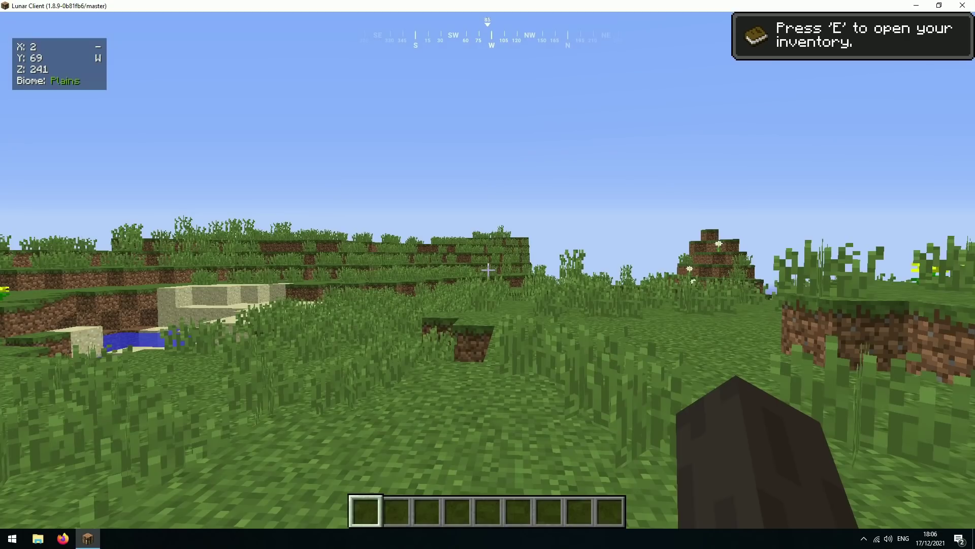
key(F3)
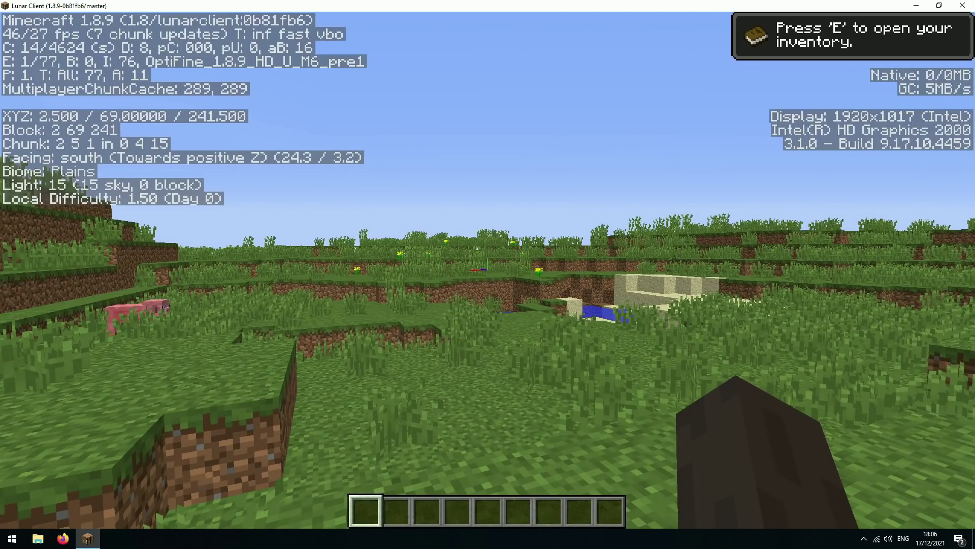
key(w)
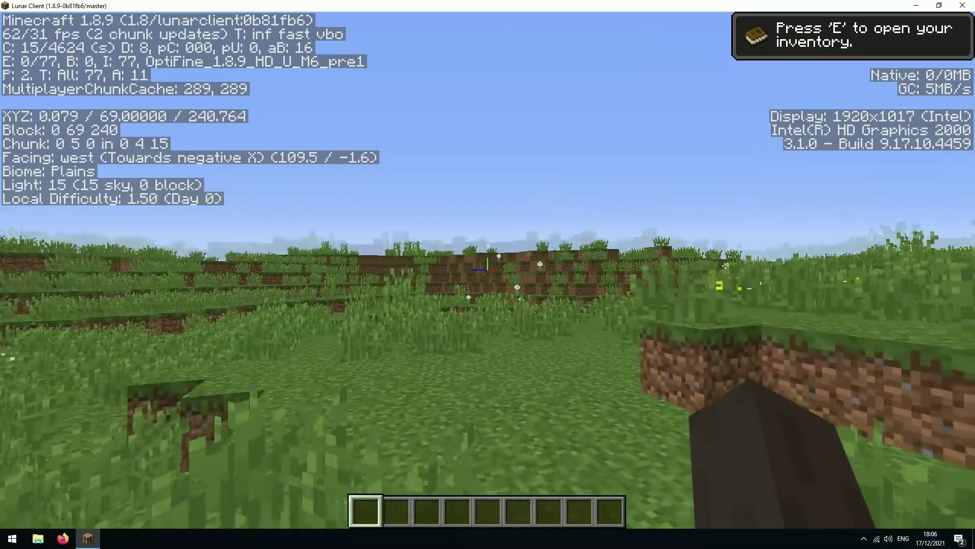
key(space)
key(w)
key(space)
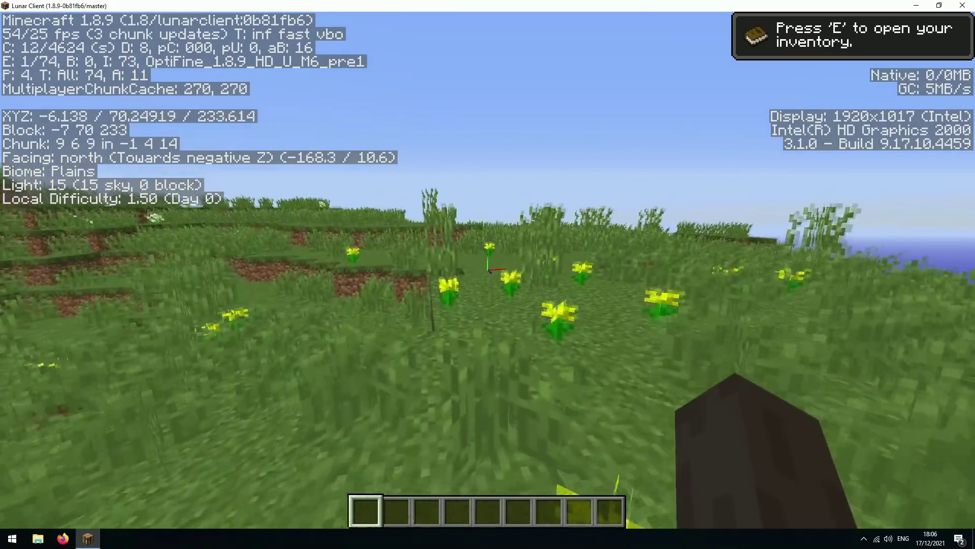
key(w)
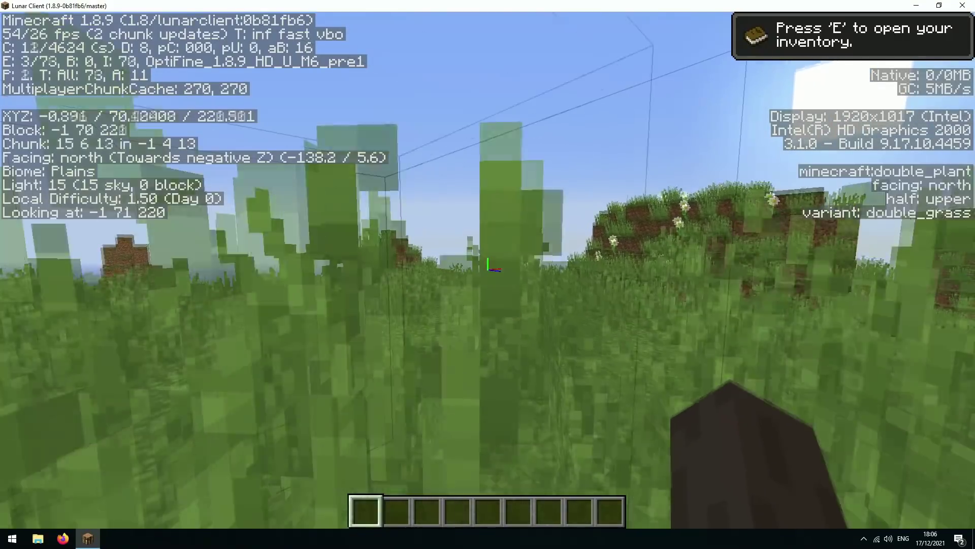
key(w)
key(space)
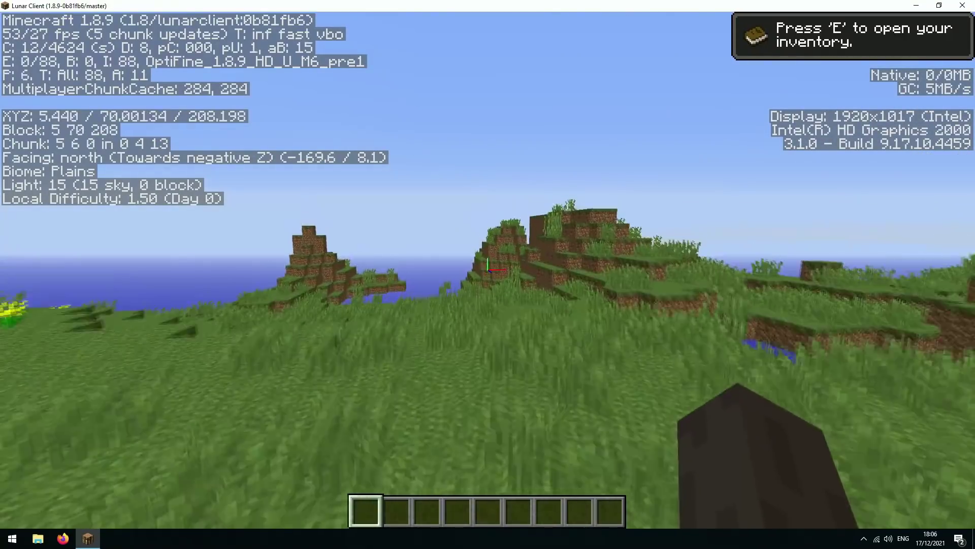
key(w)
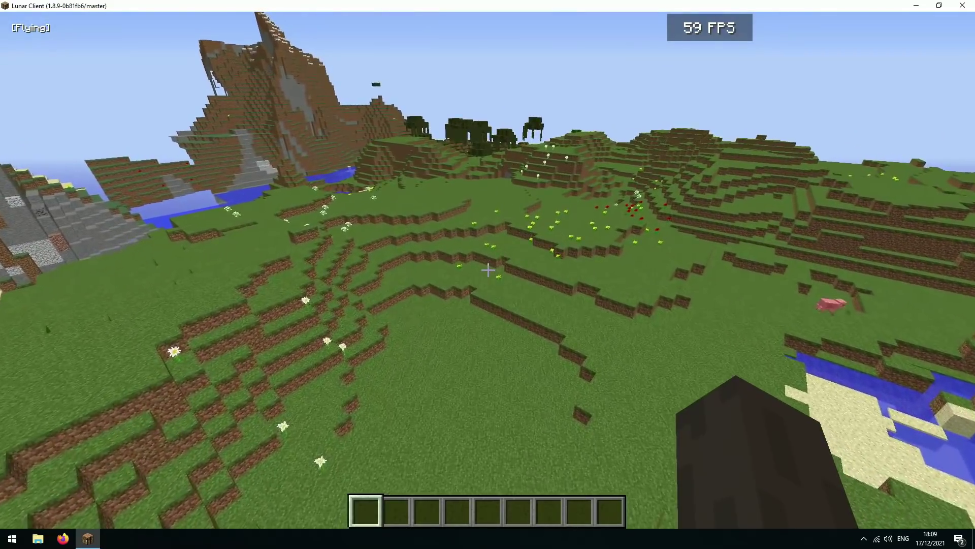
key(w)
key(F11)
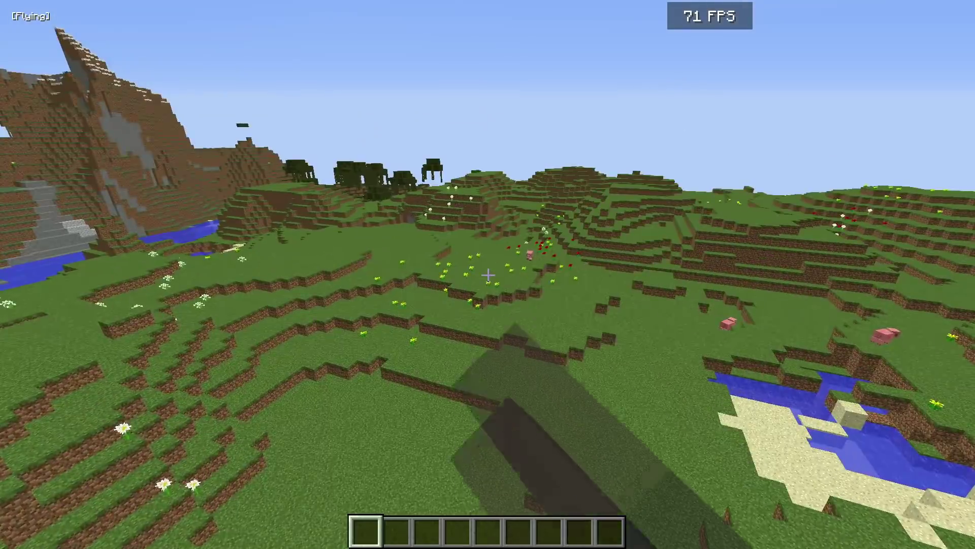
Fly quickly toward the ocean, then land and sprint across the meadow
key(w)
key(ctrl)
key(w)
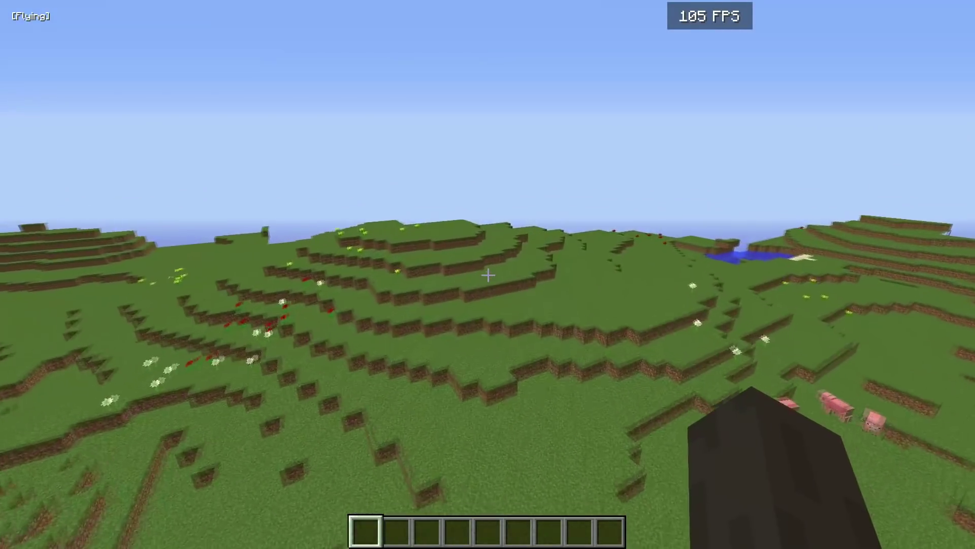
key(ctrl)
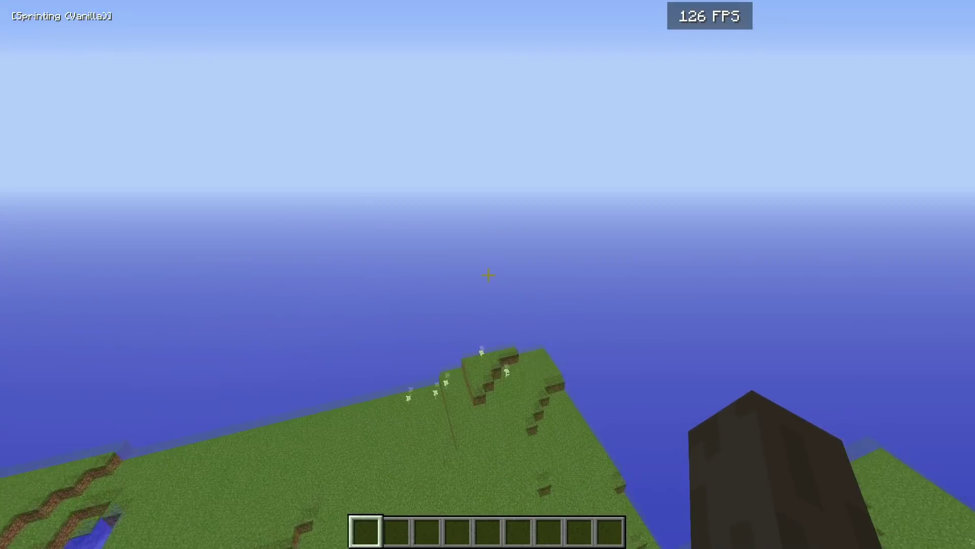
key(space)
key(space)
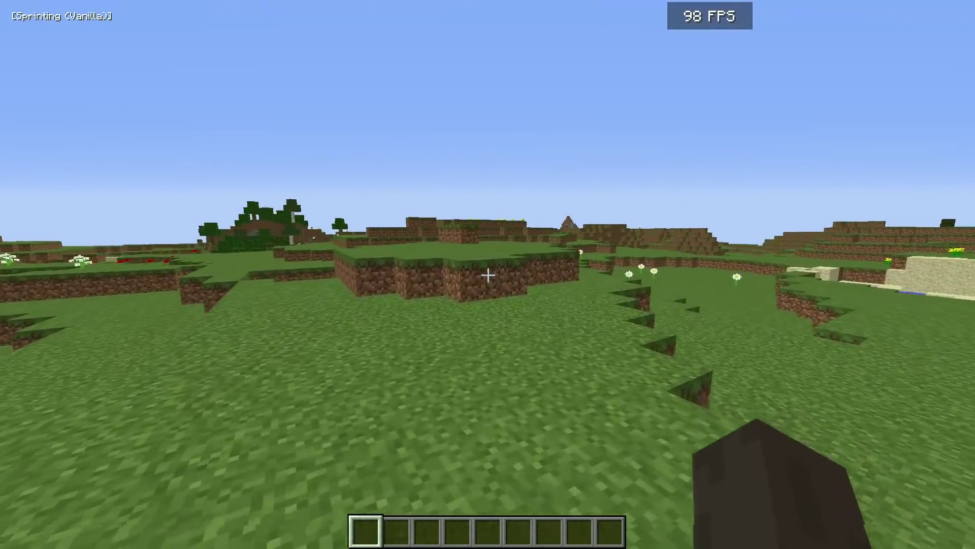
key(w)
key(ctrl)
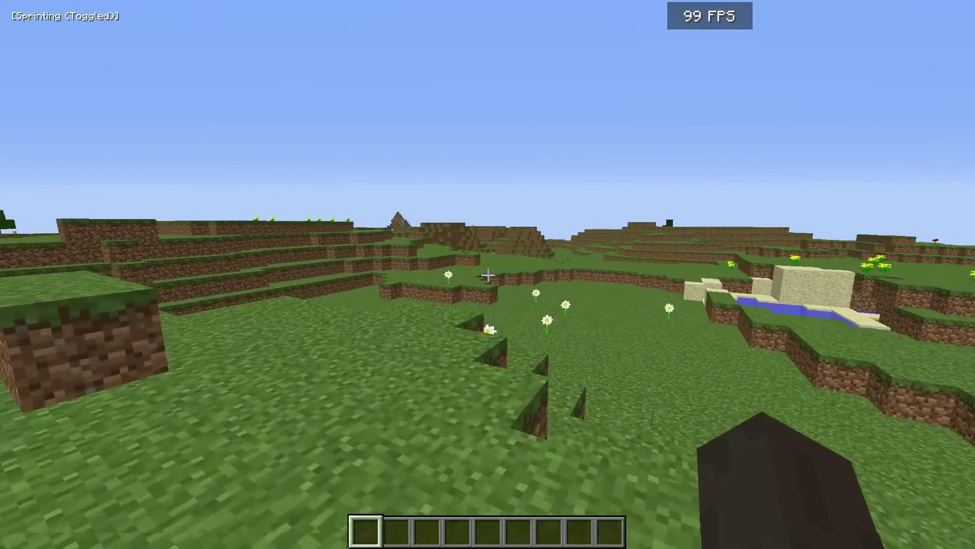
key(w)
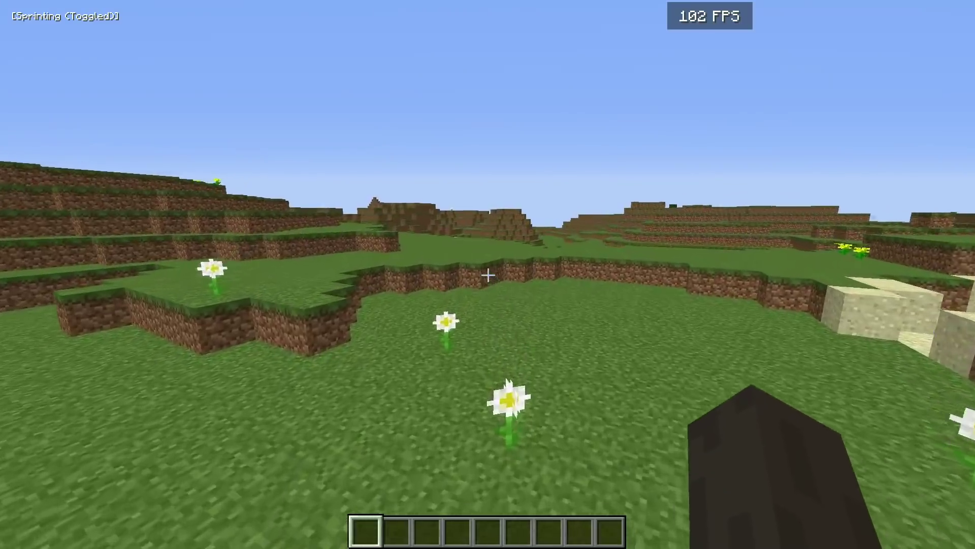
key(w)
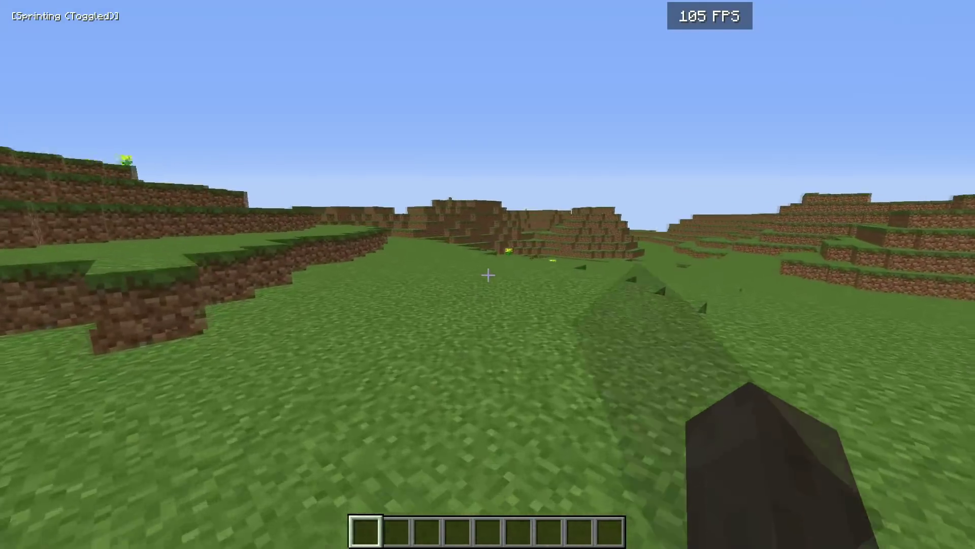
key(w)
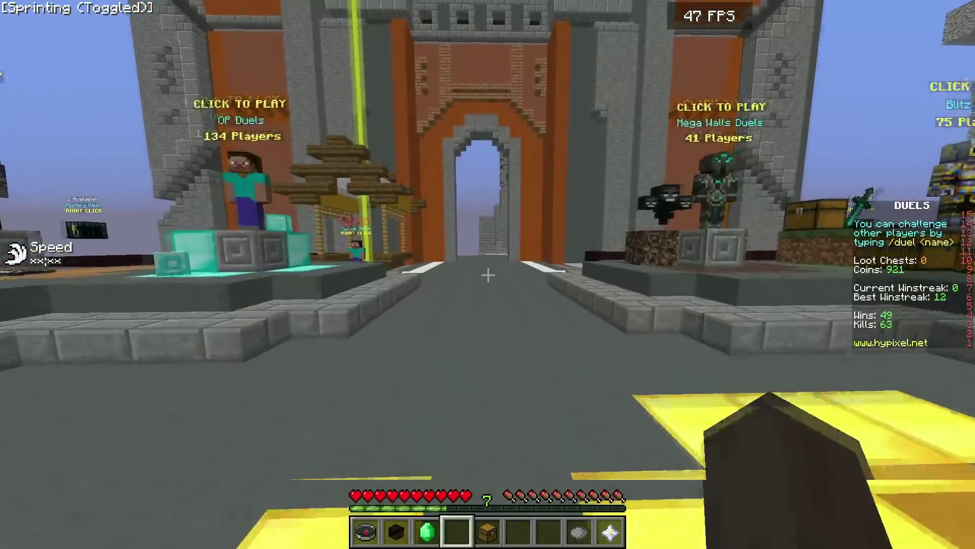
Walk through the Hypixel Duels lobby to the Play Duels figure and access its game menu
key(w)
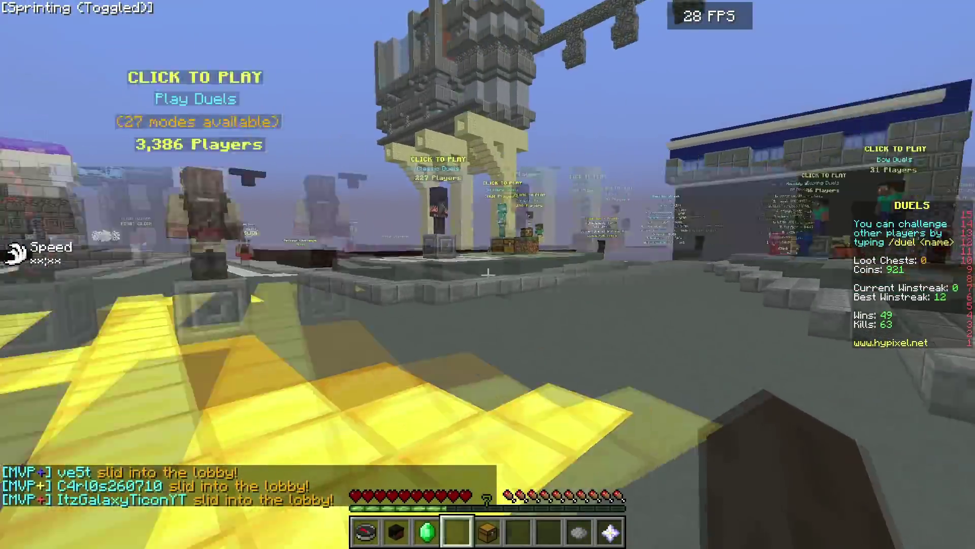
key(w)
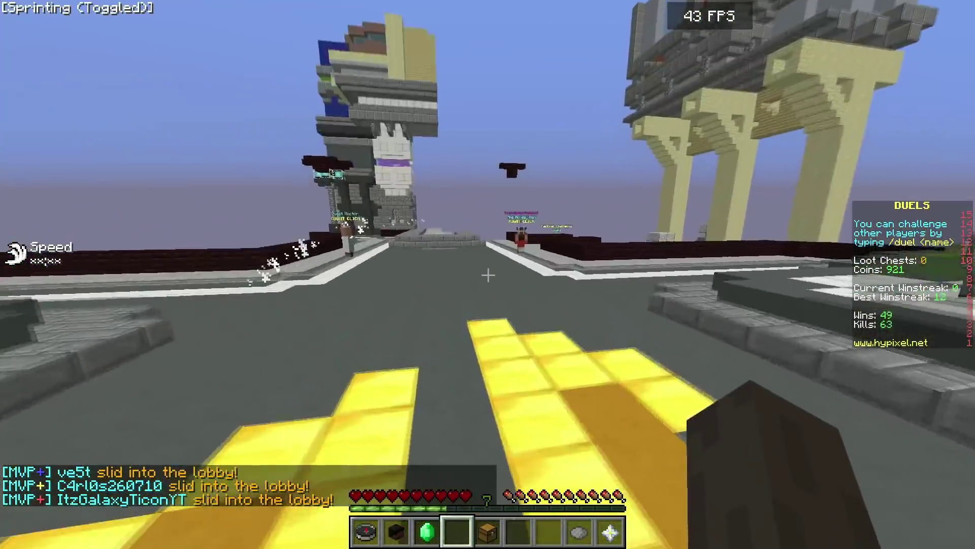
key(w)
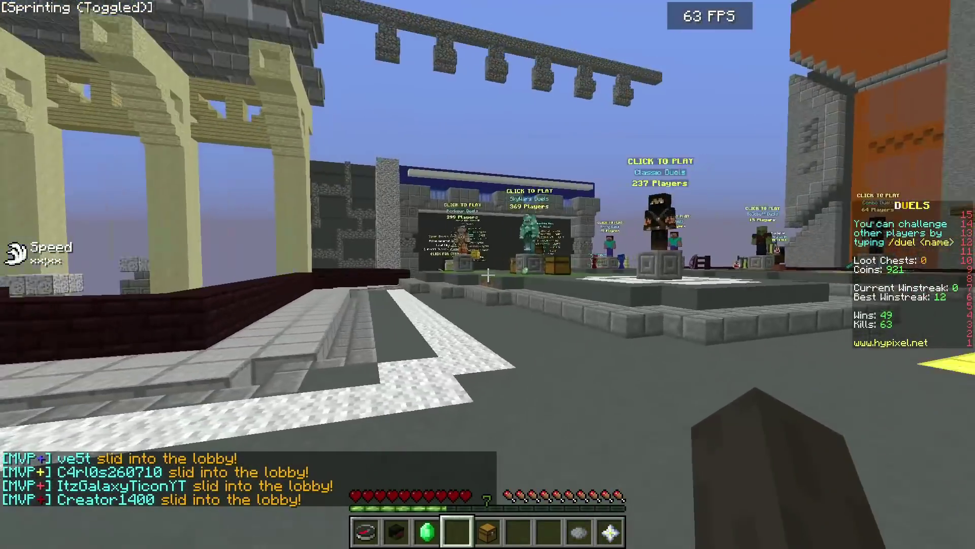
key(w)
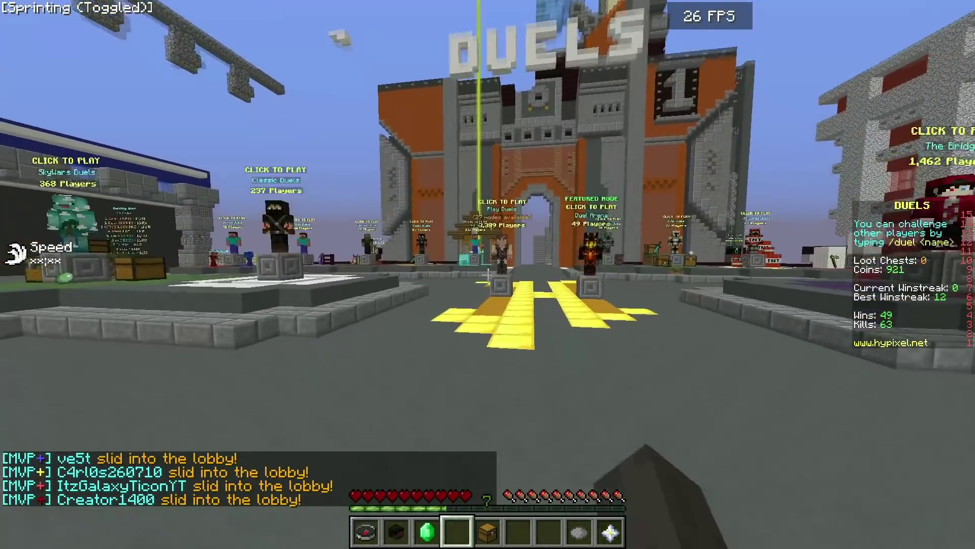
key(w)
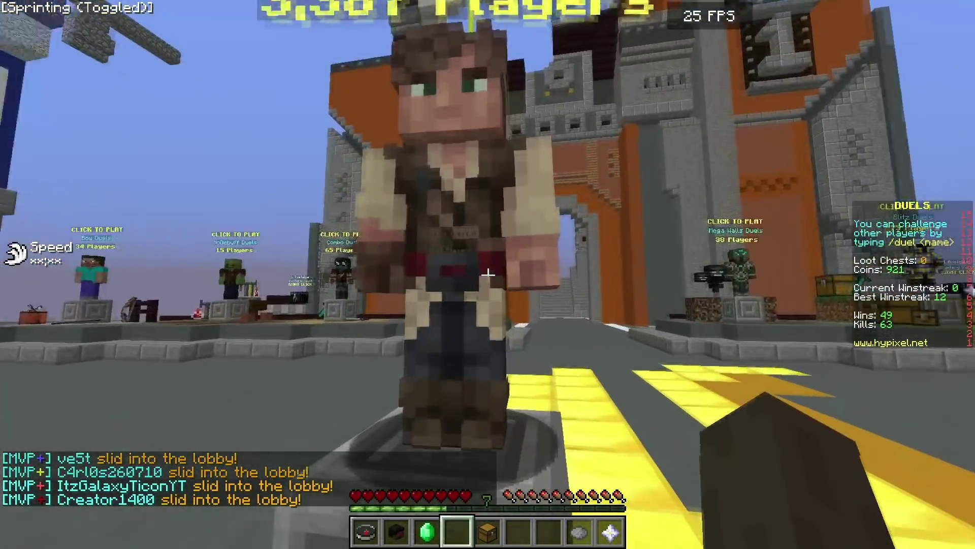
right_click(487, 274)
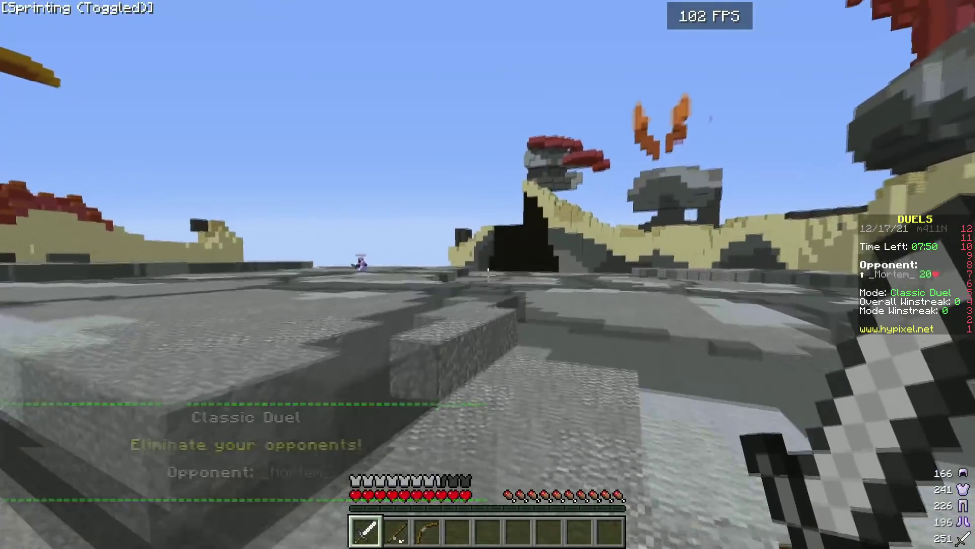
Advance across the arena, alternating iron sword and fishing rod to land rod casts on the opponent
key(2)
key(w)
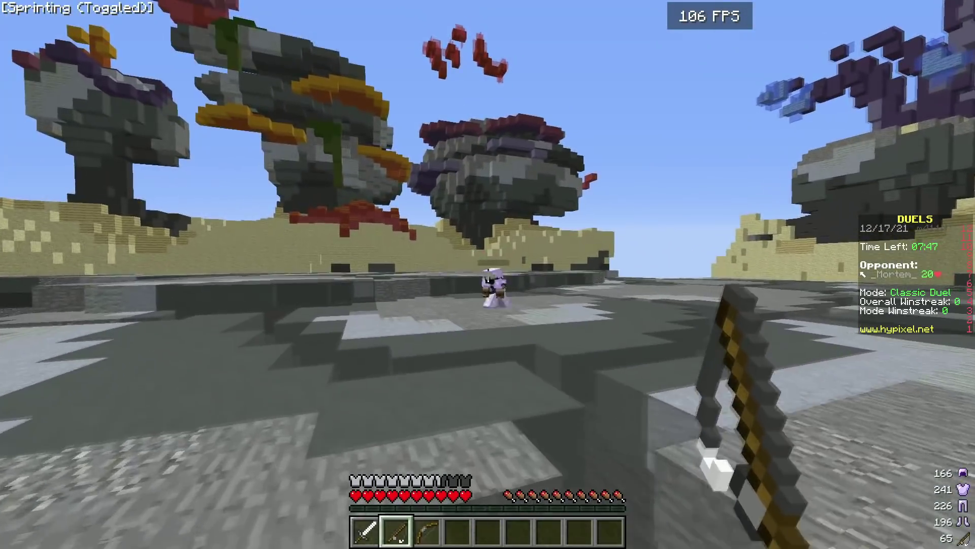
key(1)
key(2)
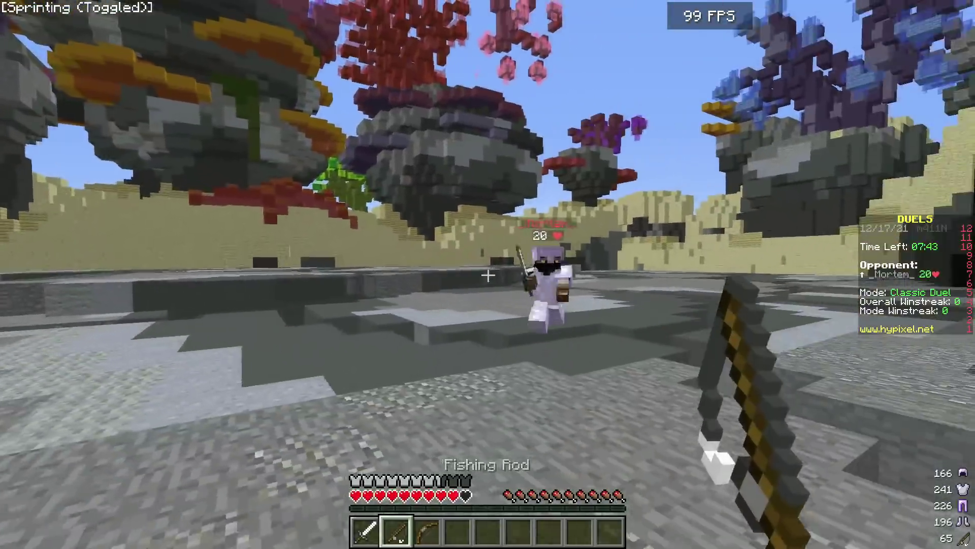
right_click(487, 275)
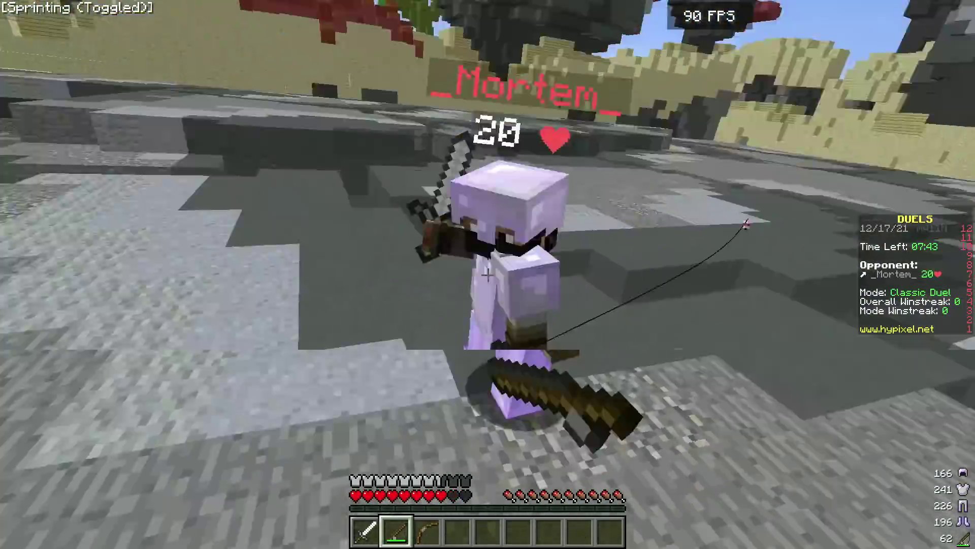
key(1)
key(2)
right_click(488, 274)
Finish the opponent with repeated iron sword hits to win the Classic Duel
key(1)
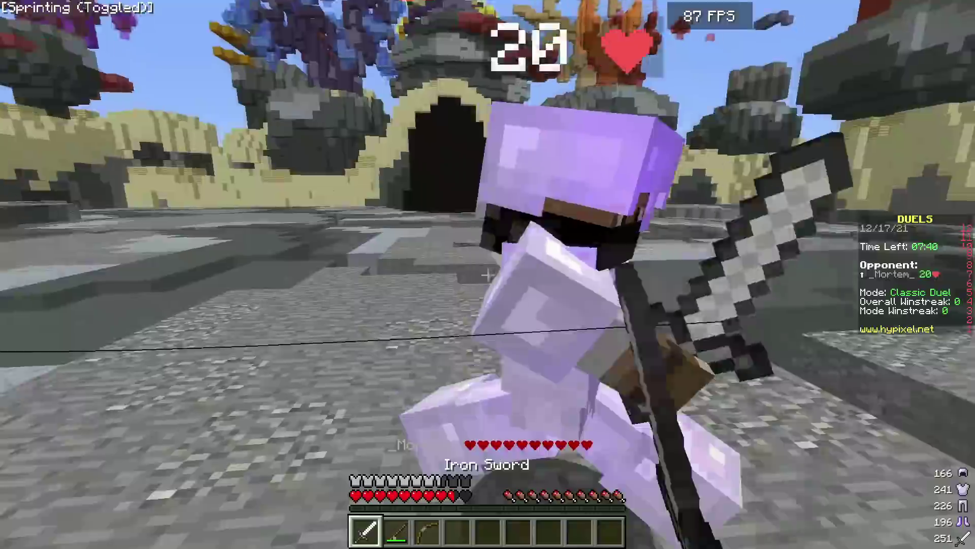
click(488, 275)
click(488, 274)
click(488, 275)
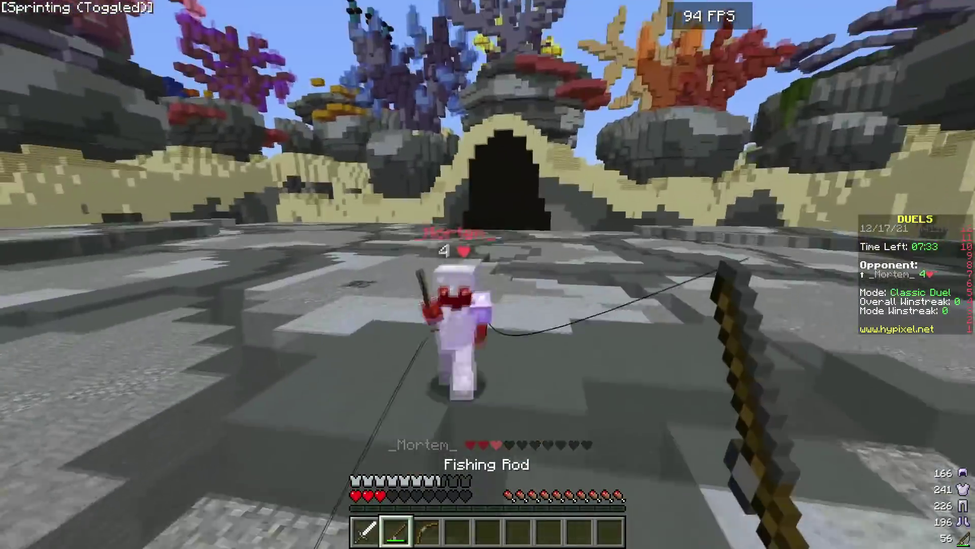
key(1)
click(487, 274)
click(488, 274)
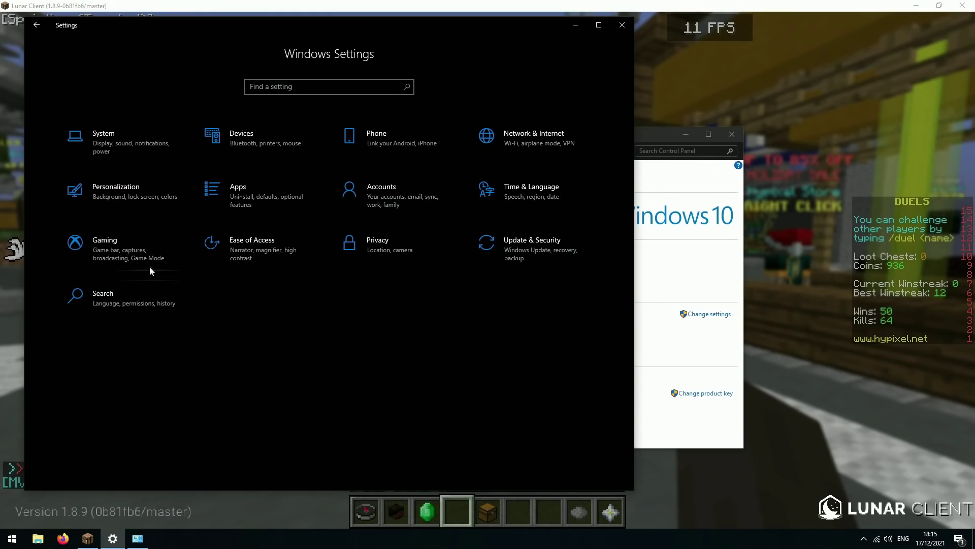
Check under Gaming > Game bar that recording is turned off
click(149, 254)
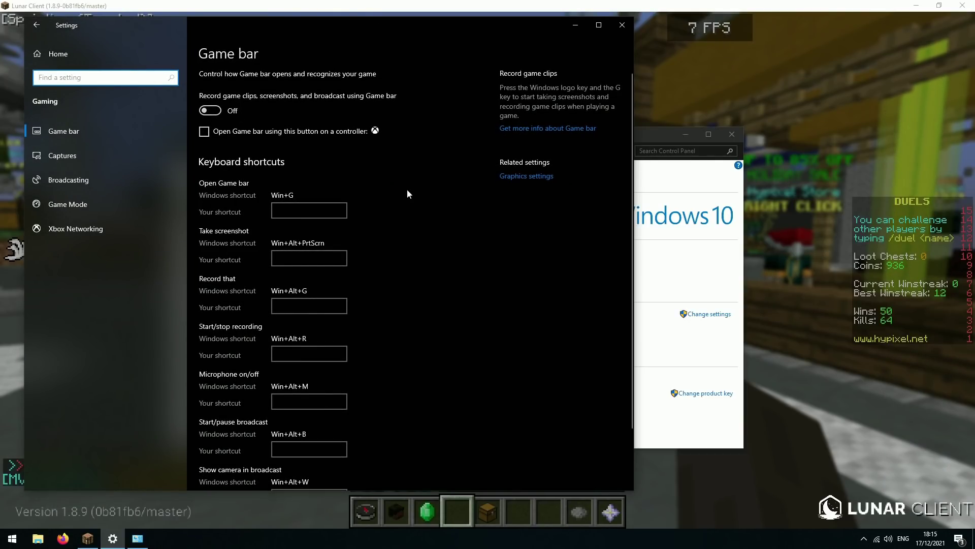
scroll(370, 233, down, 3)
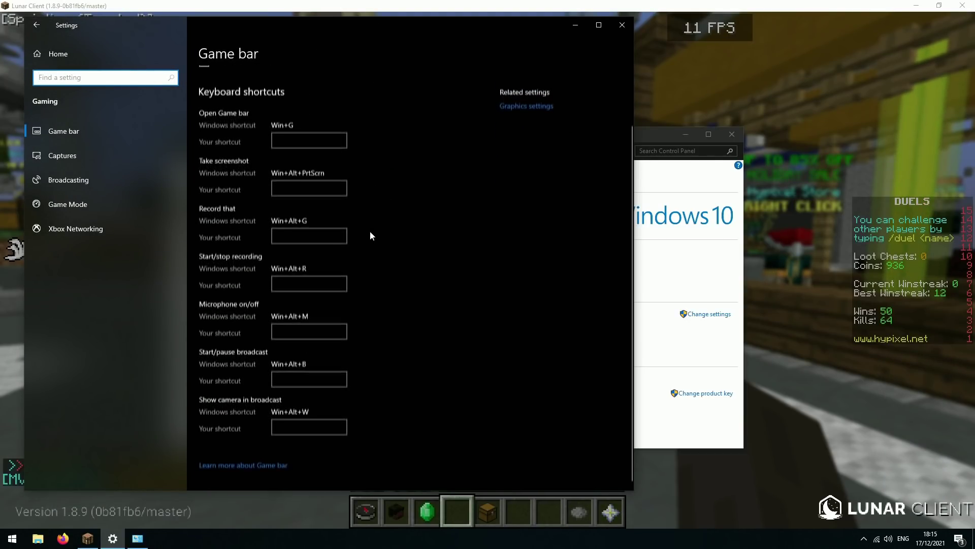
scroll(370, 233, up, 3)
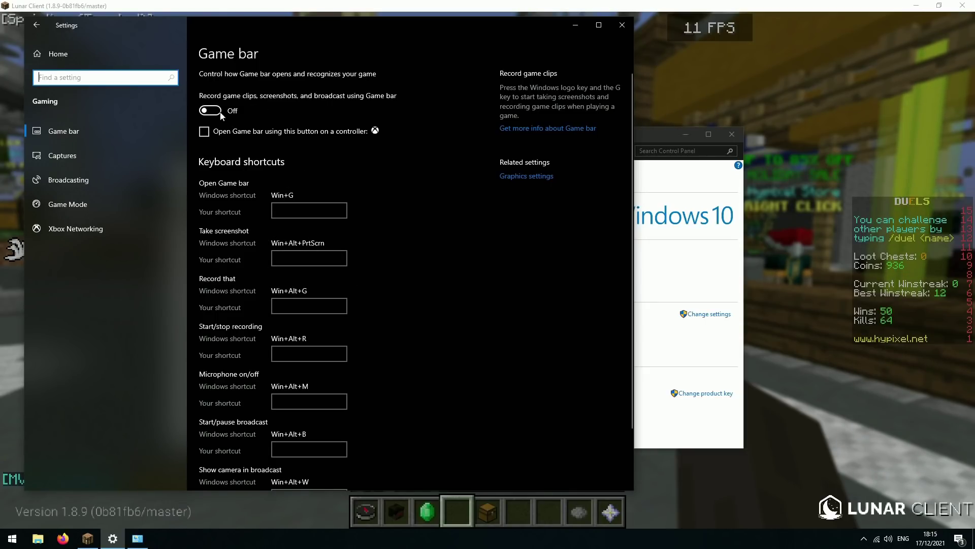
Close Settings, minimise Lunar Client, and open advanced system settings from the System window
click(623, 25)
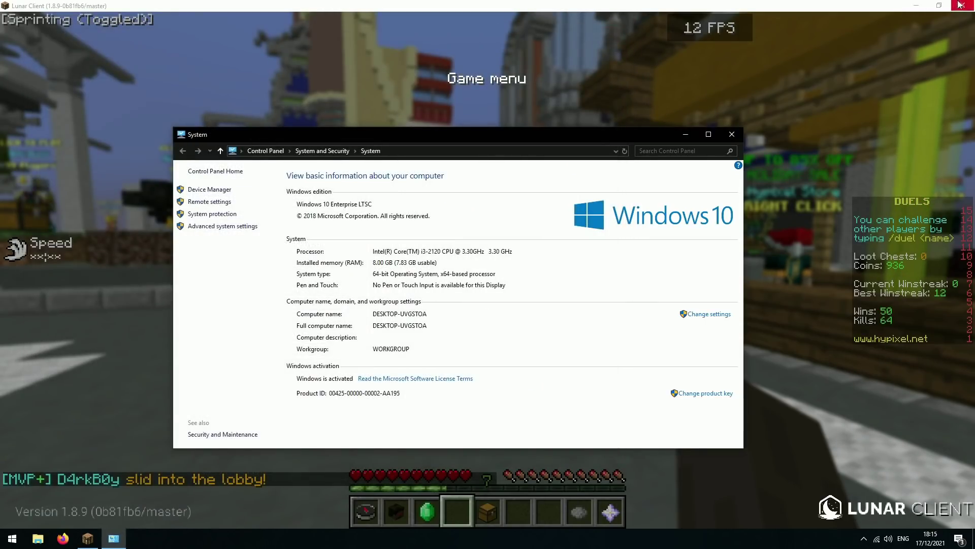
click(919, 4)
drag(449, 136, 431, 122)
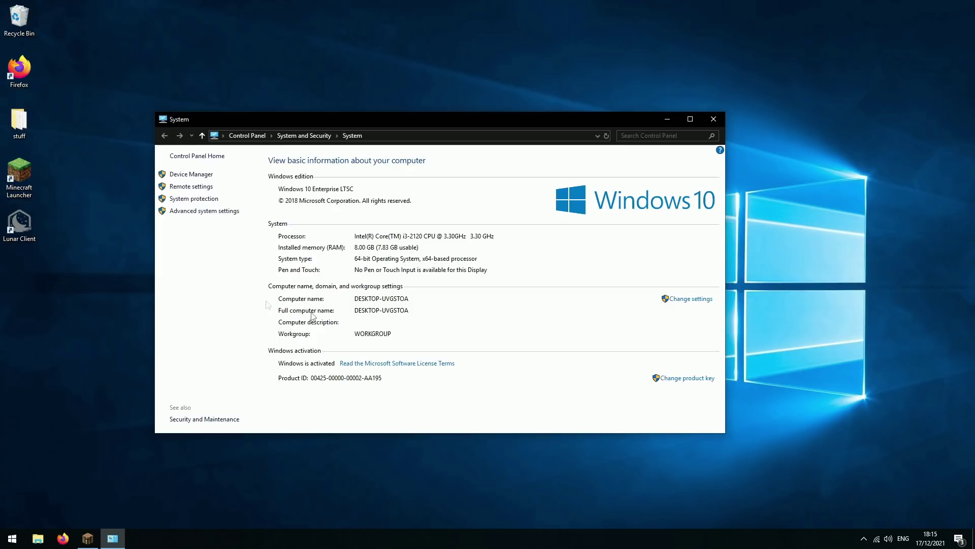
click(206, 211)
Set Performance Options visual effects to 'Adjust for best performance' and confirm
drag(124, 37, 184, 125)
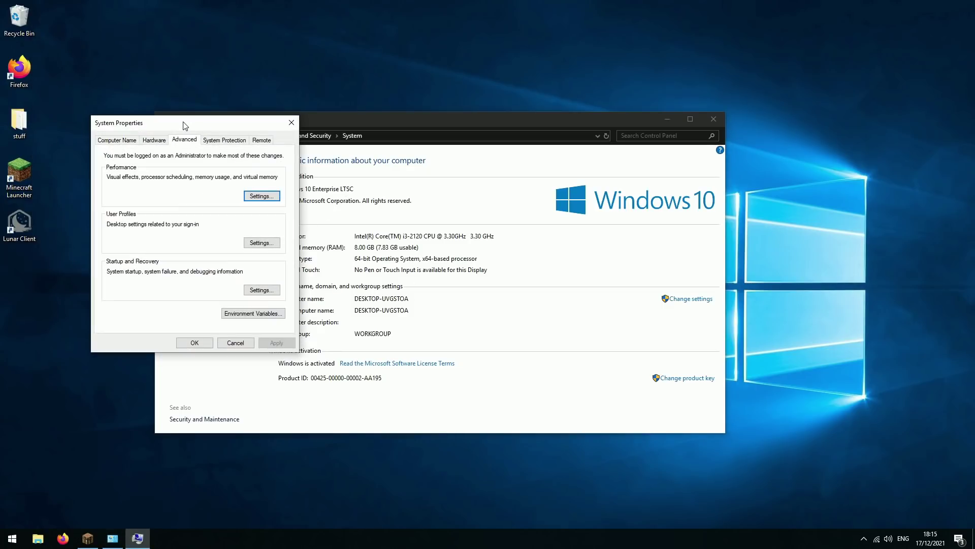
click(259, 196)
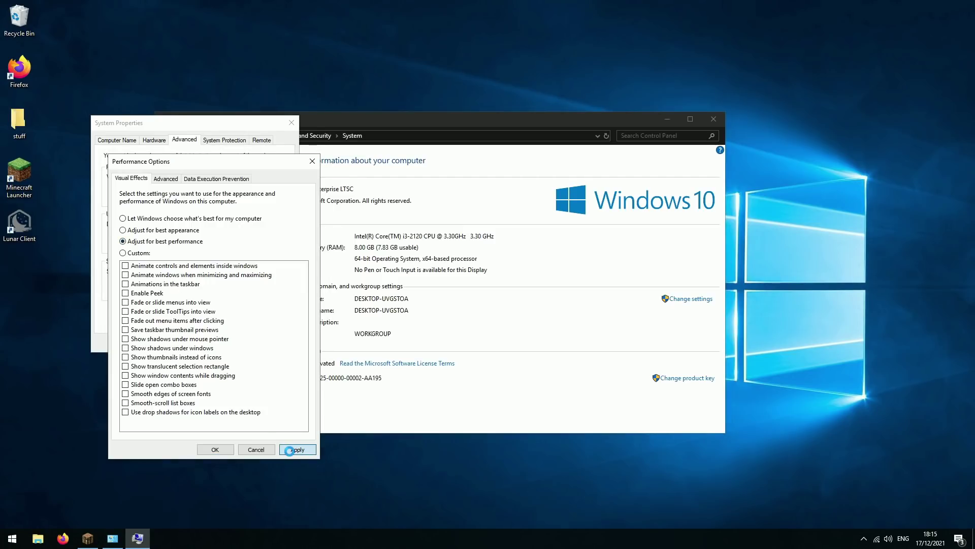
click(225, 449)
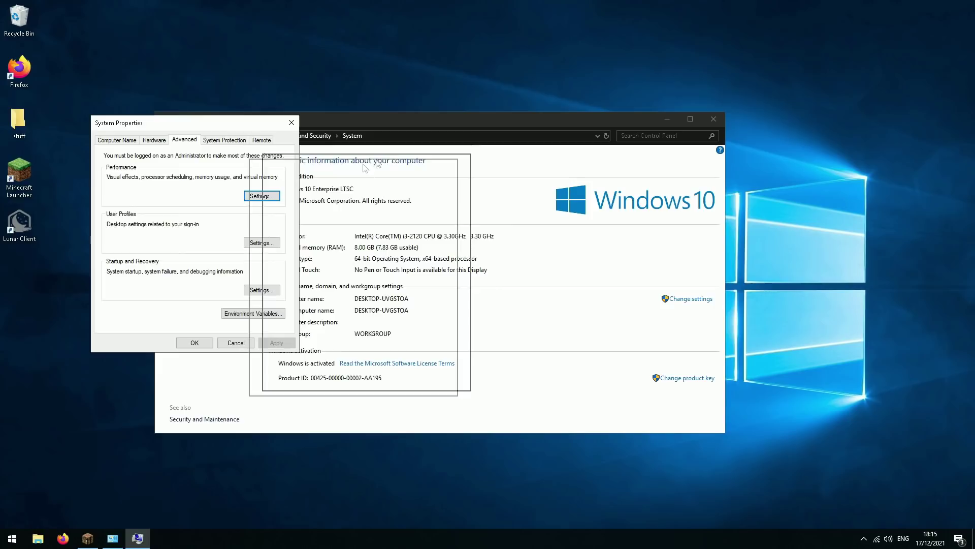
Reposition the System Properties dialog on the desktop
drag(557, 148, 381, 134)
drag(567, 214, 258, 140)
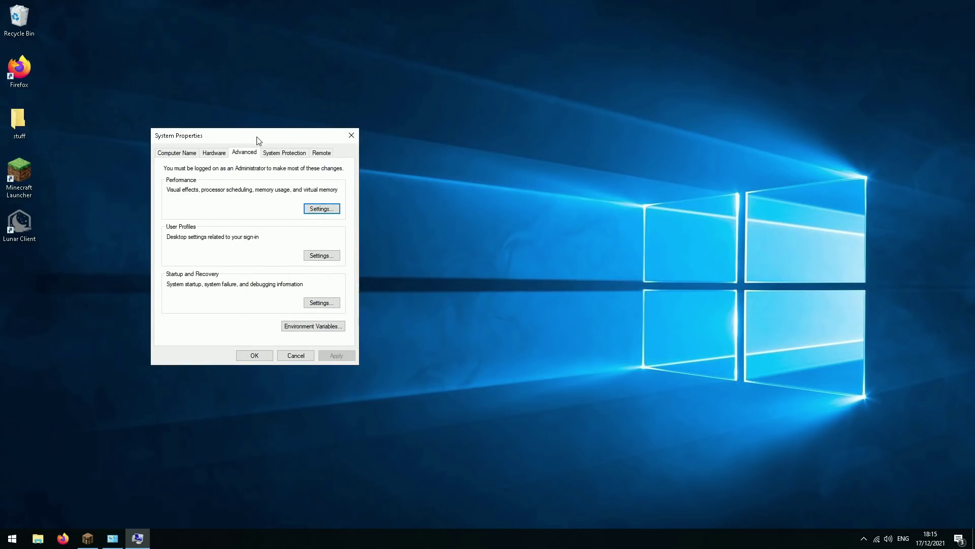
drag(586, 132, 383, 127)
drag(420, 92, 421, 91)
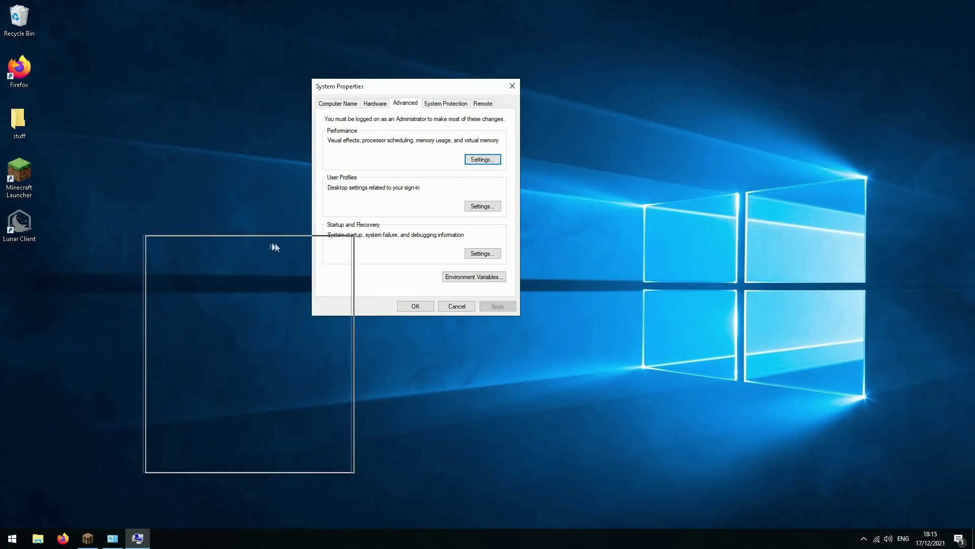
drag(274, 247, 325, 83)
drag(287, 92, 315, 123)
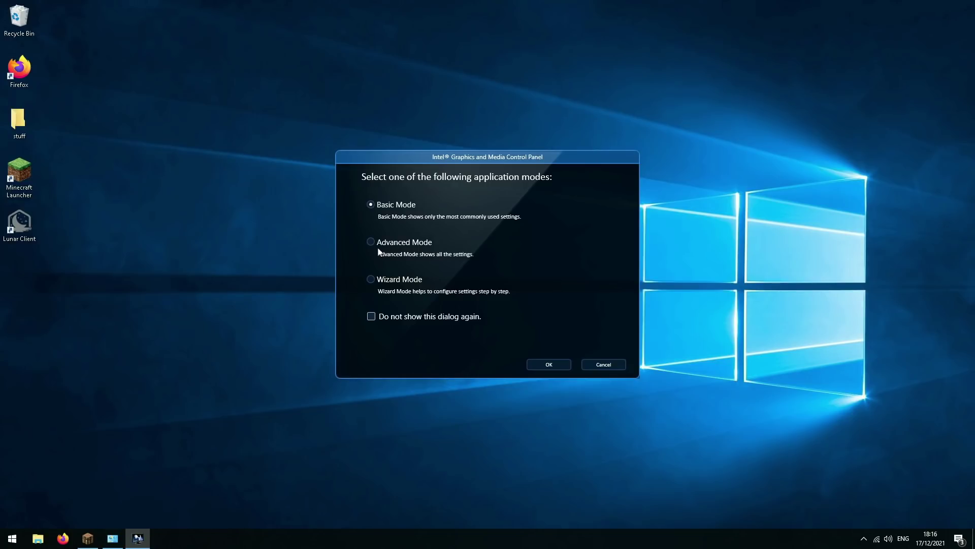
Choose Intel's Advanced Mode without future prompts and slide 3D Preference fully to Performance
click(371, 242)
click(371, 316)
click(548, 364)
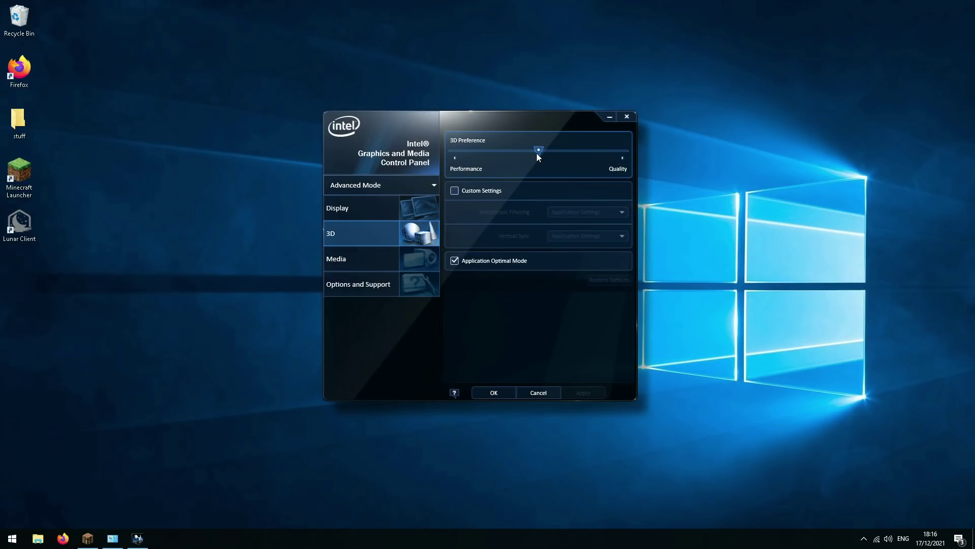
drag(534, 154, 452, 157)
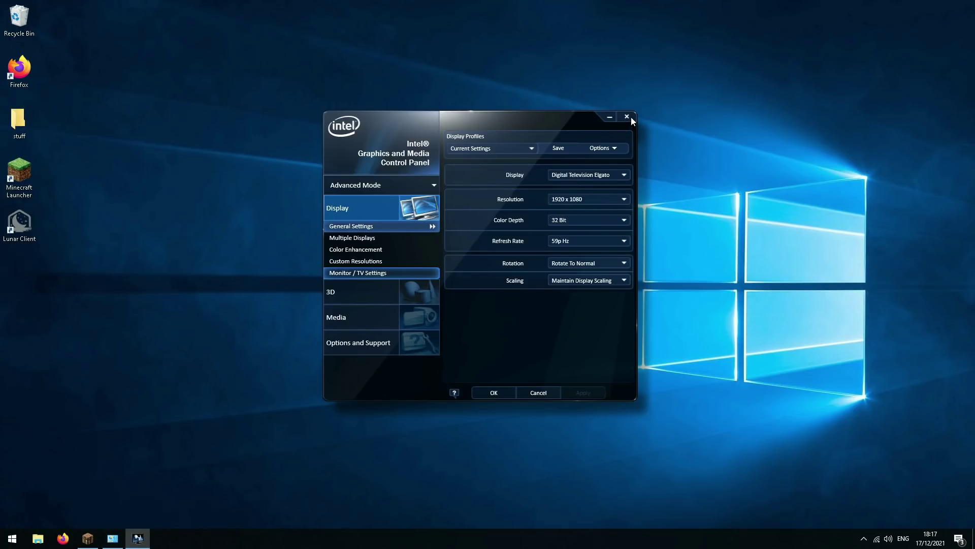
click(629, 116)
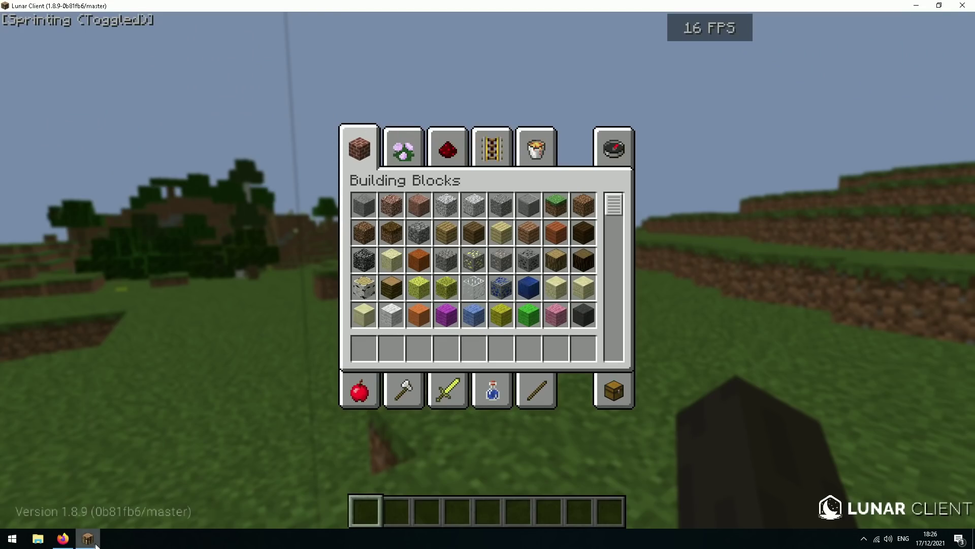
Download the Viper 16x pack from its pvprp.com page and visit the creator's YouTube channel
click(66, 544)
scroll(265, 332, down, 8)
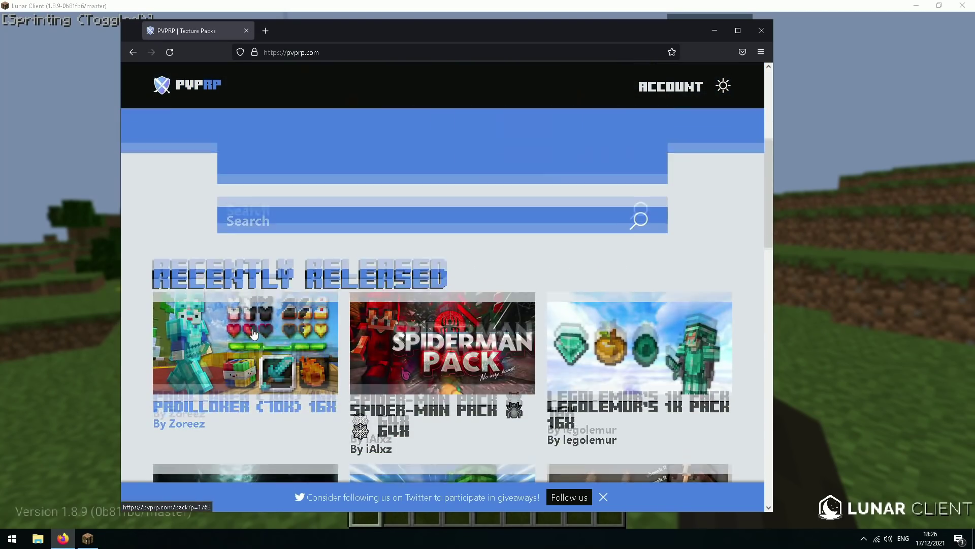
scroll(415, 307, up, 8)
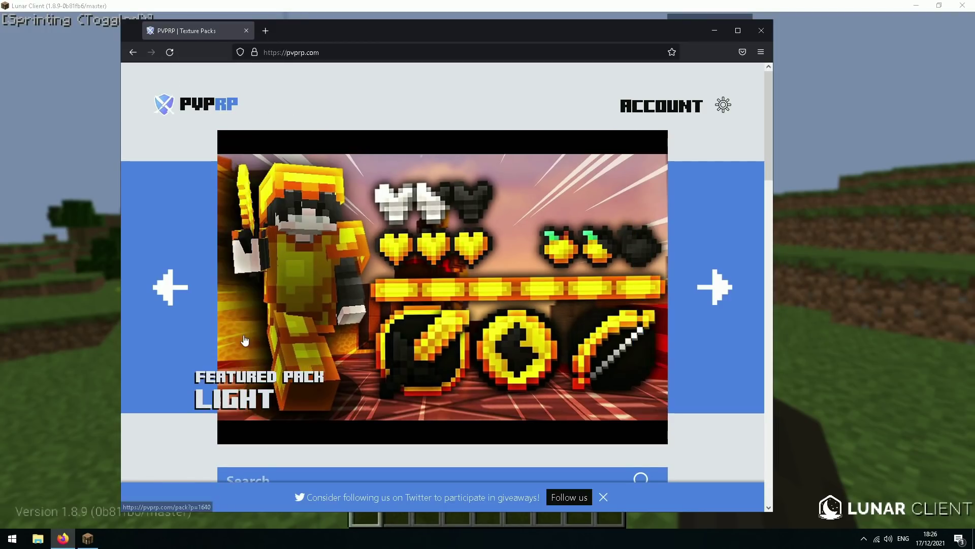
scroll(429, 98, down, 5)
scroll(359, 356, down, 3)
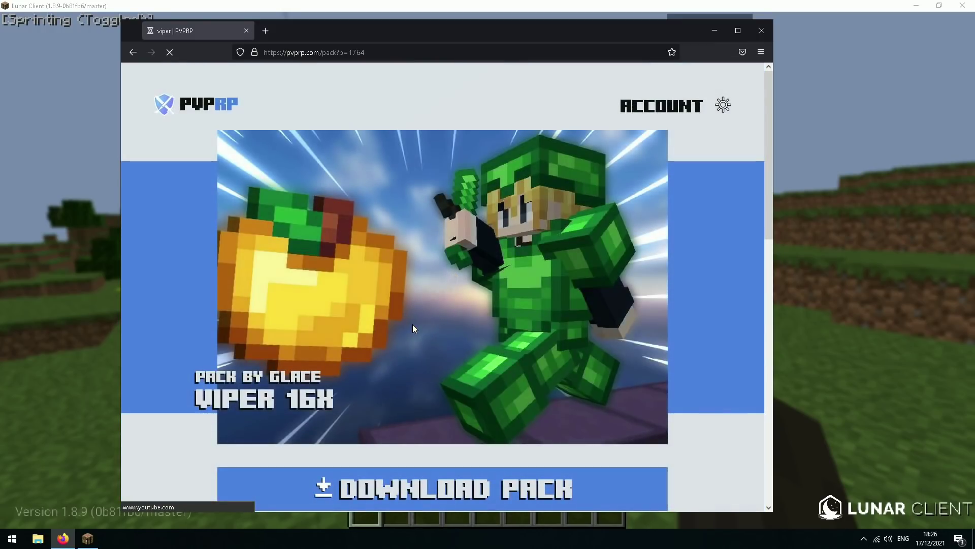
scroll(409, 327, down, 3)
click(400, 325)
scroll(398, 324, down, 3)
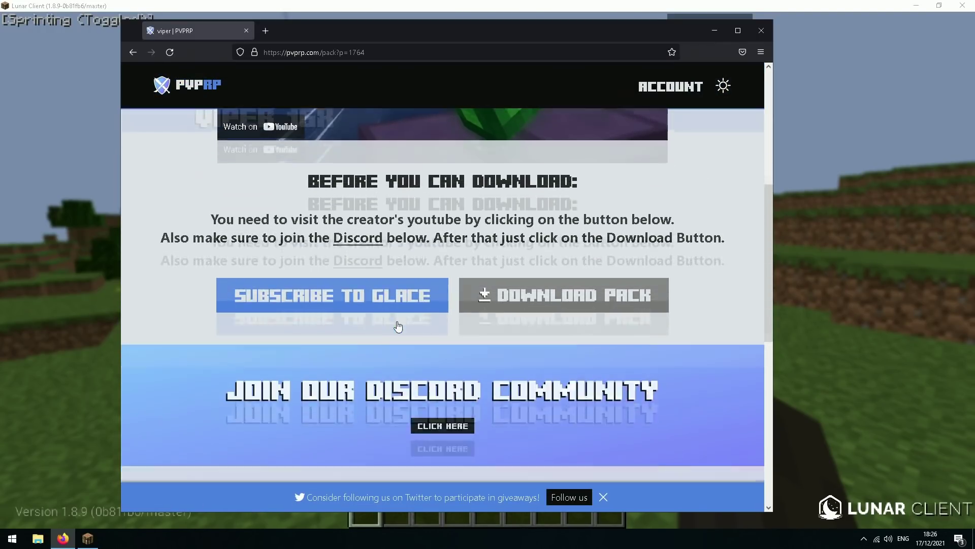
click(388, 292)
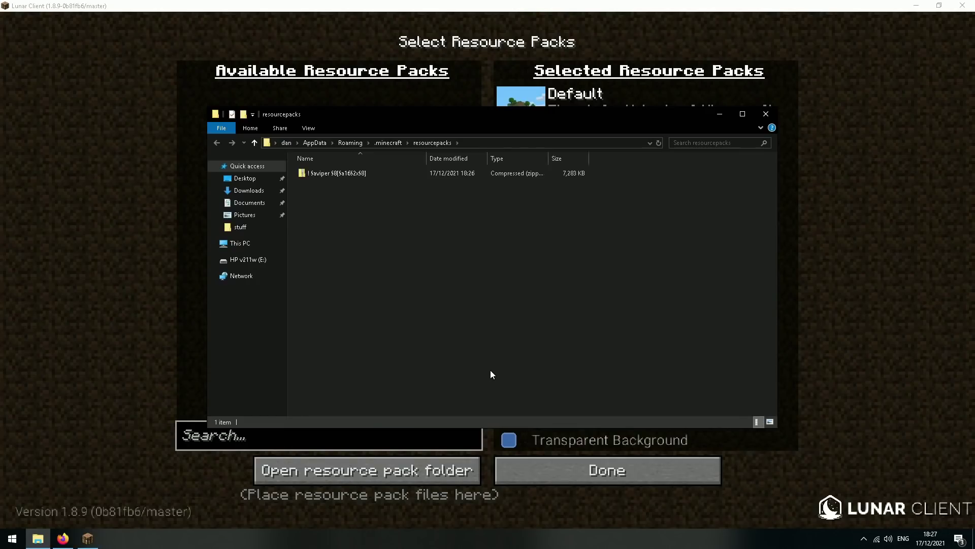
Close the resourcepacks folder and move viper [16x] into Selected Resource Packs above Default
click(767, 113)
click(587, 462)
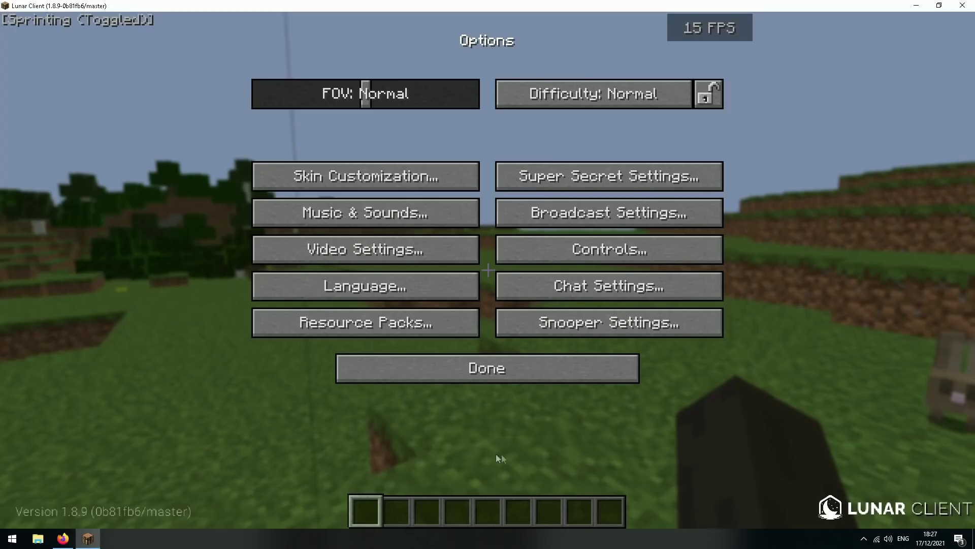
click(401, 311)
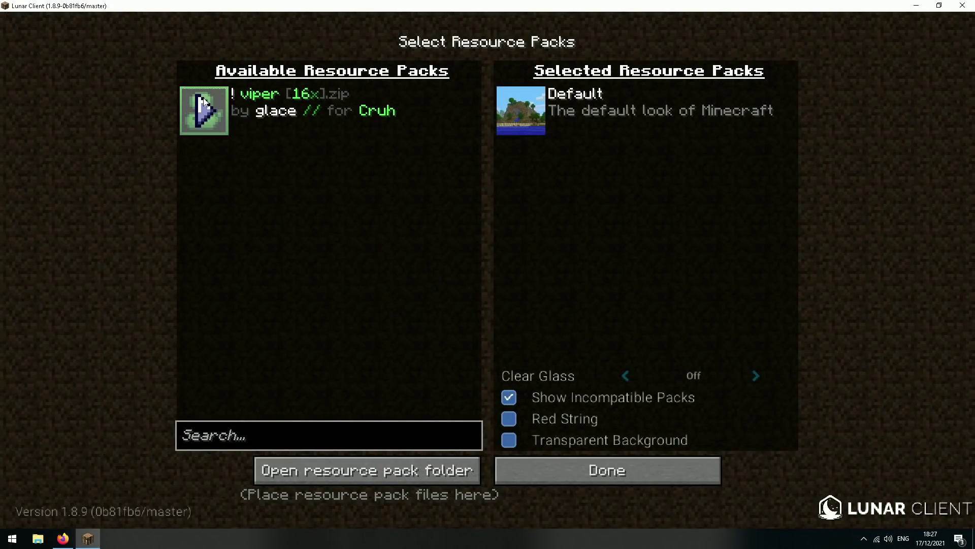
click(203, 103)
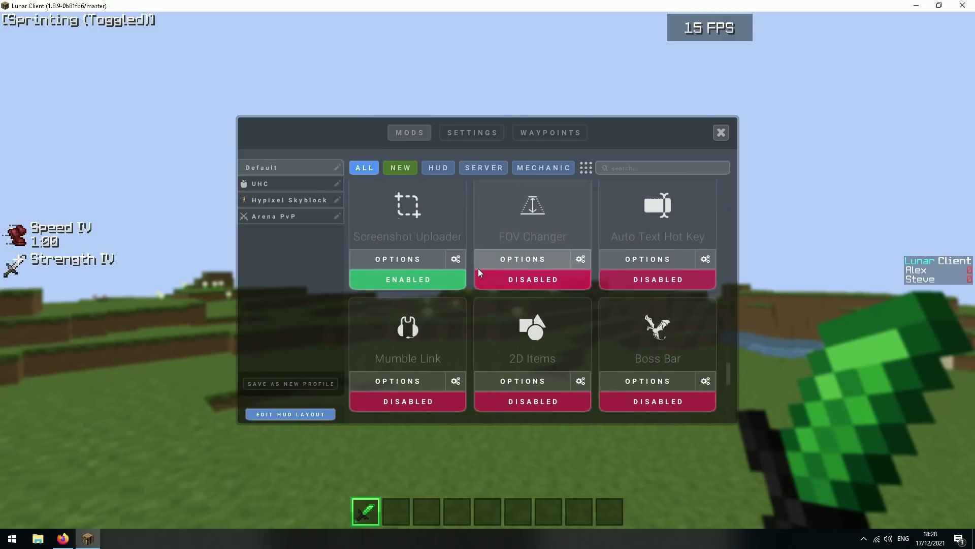
Scroll up and down through the Lunar mods grid to review the enabled mods
scroll(478, 269, up, 2)
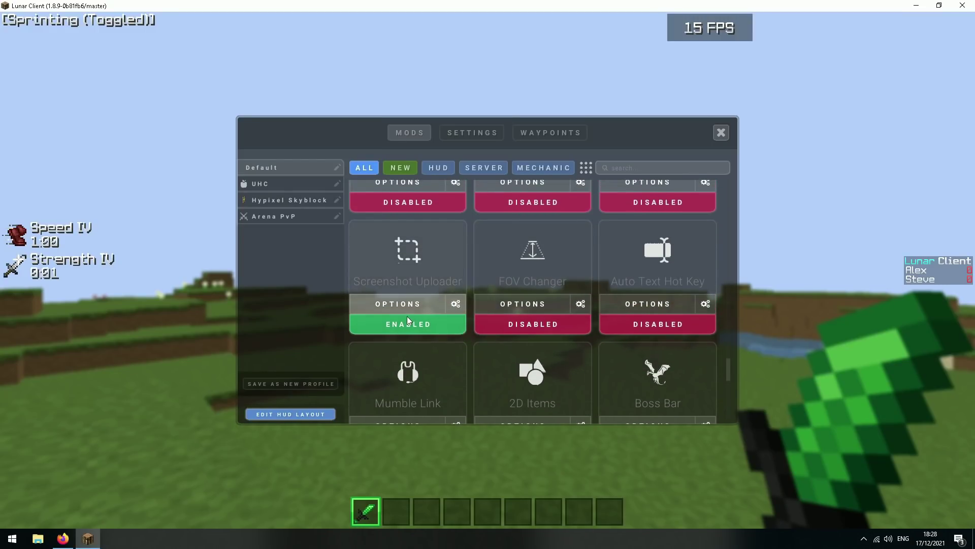
scroll(553, 303, down, 5)
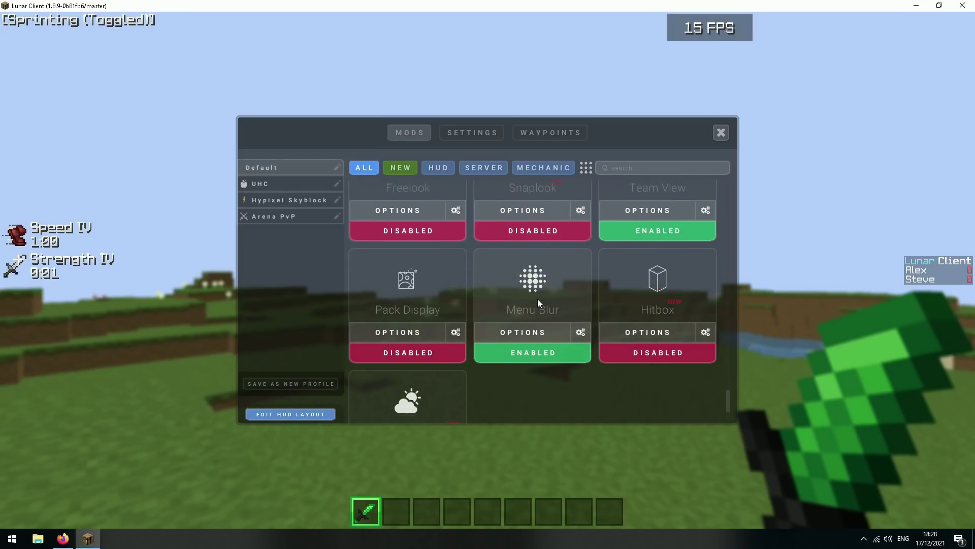
scroll(537, 299, up, 1)
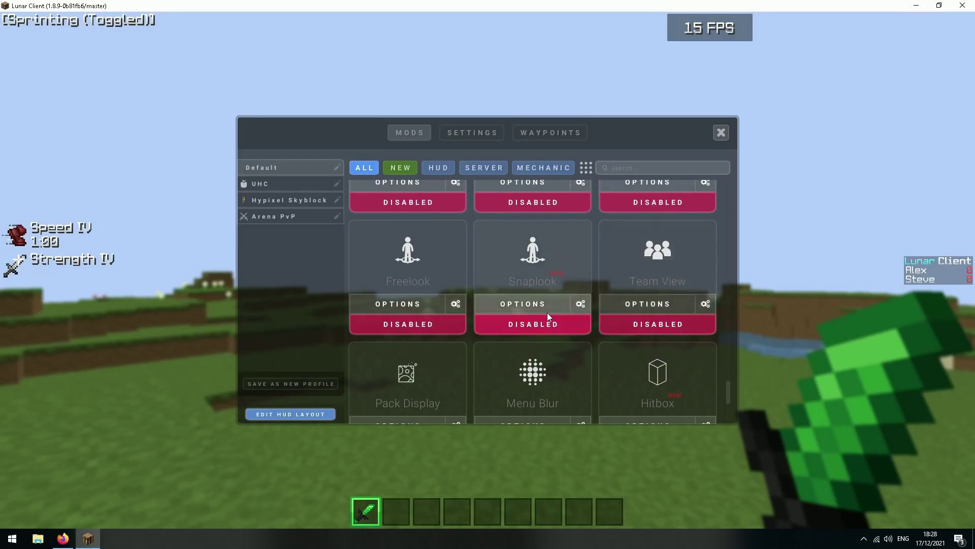
scroll(547, 312, down, 3)
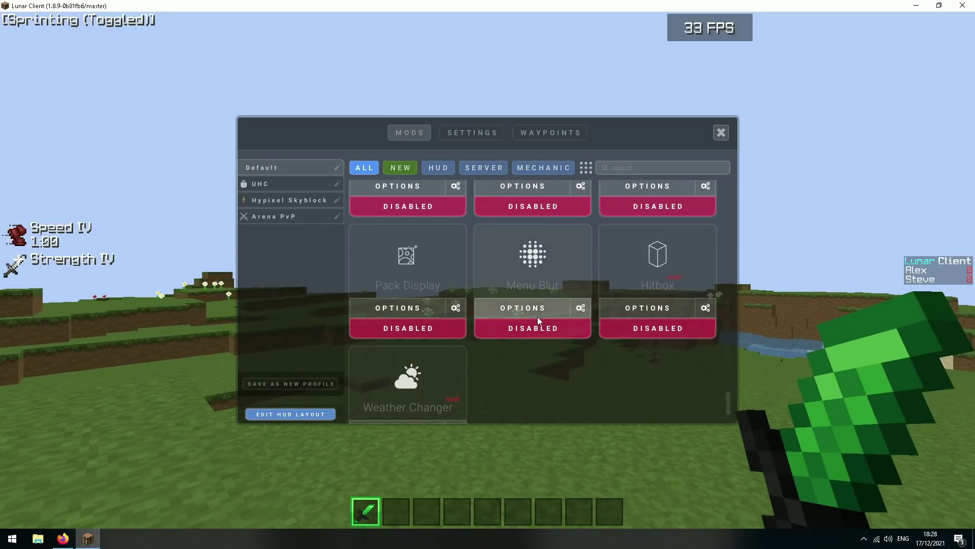
scroll(543, 318, up, 6)
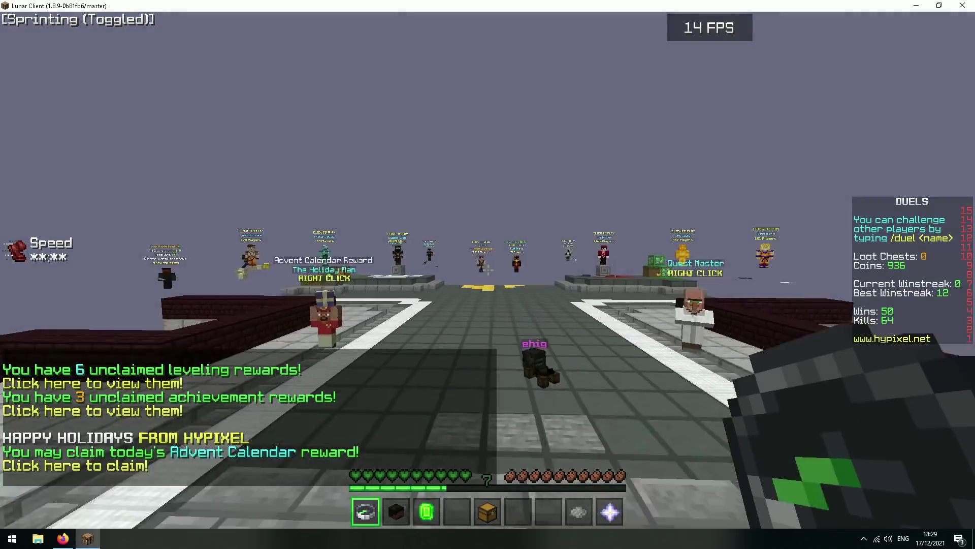
Use the Game Menu compass in hotbar slot 1 to join a new Classic Duel
scroll(488, 275, down, 4)
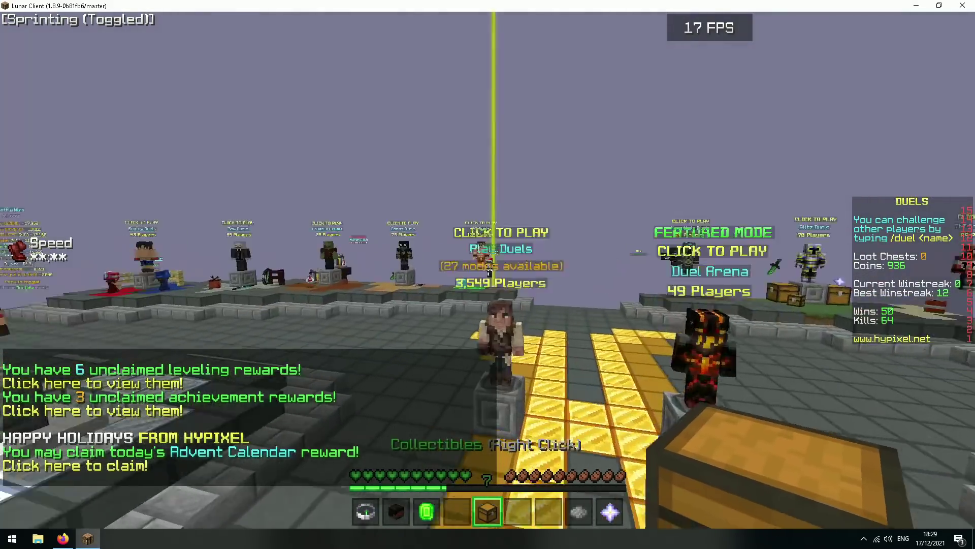
scroll(487, 274, up, 1)
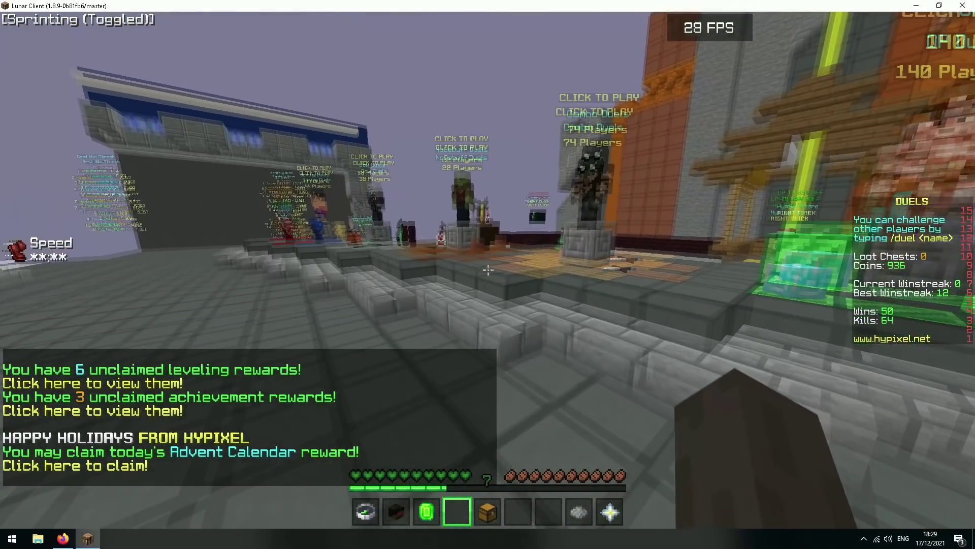
key(1)
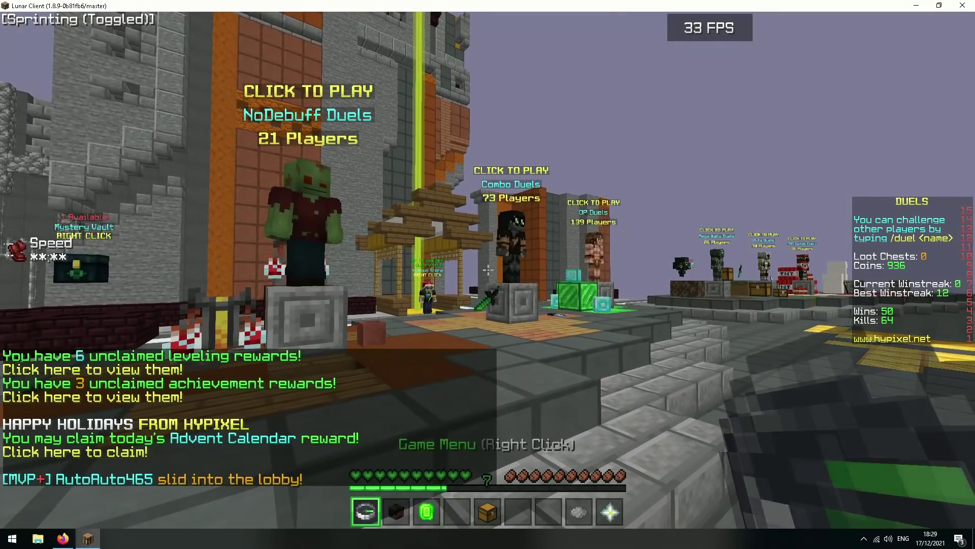
right_click(487, 270)
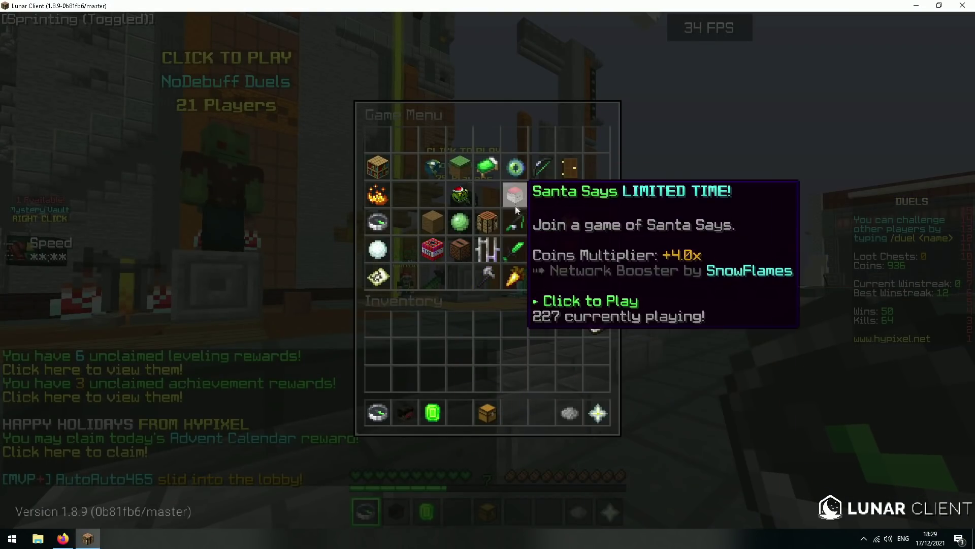
click(515, 195)
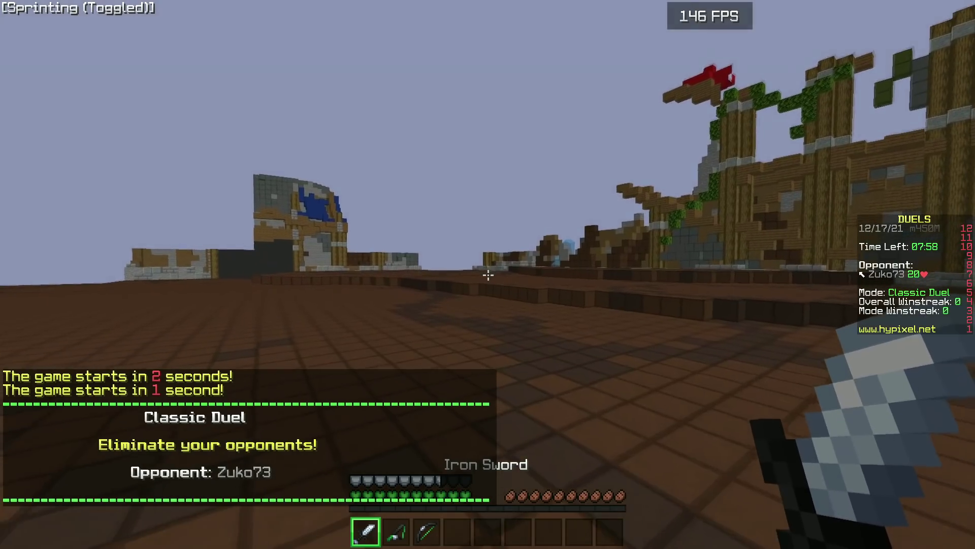
Zoom in, close the distance, and trade fishing rod casts with iron sword hits on the opponent
key(2)
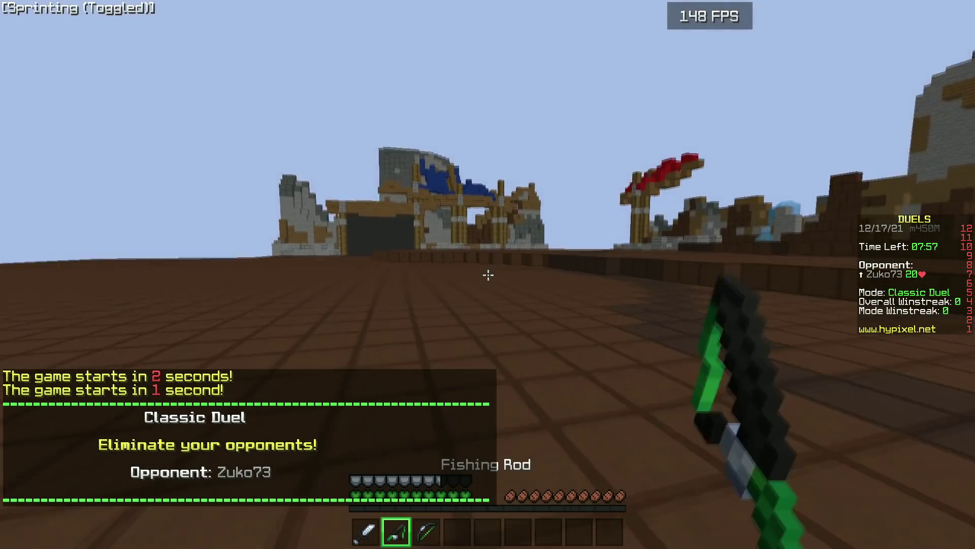
key(c)
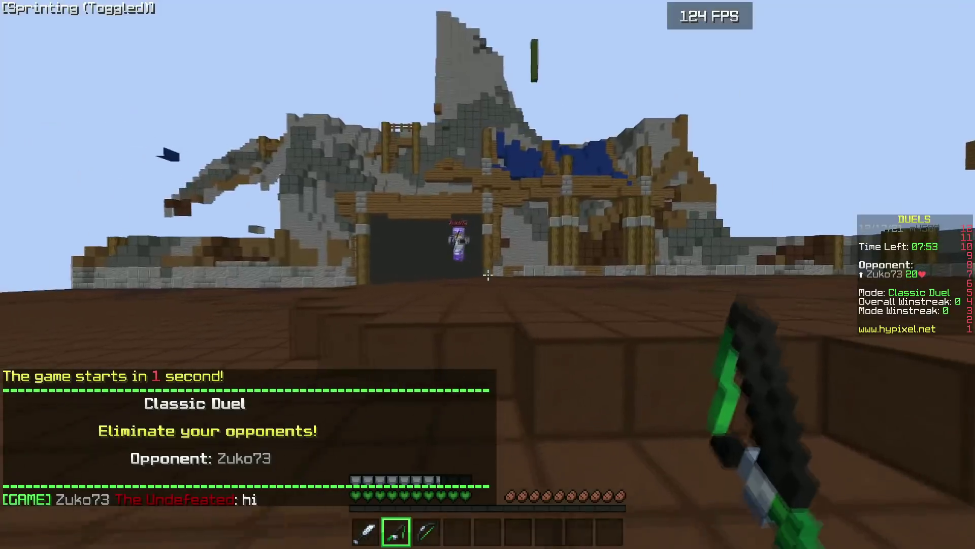
key(w)
right_click(488, 275)
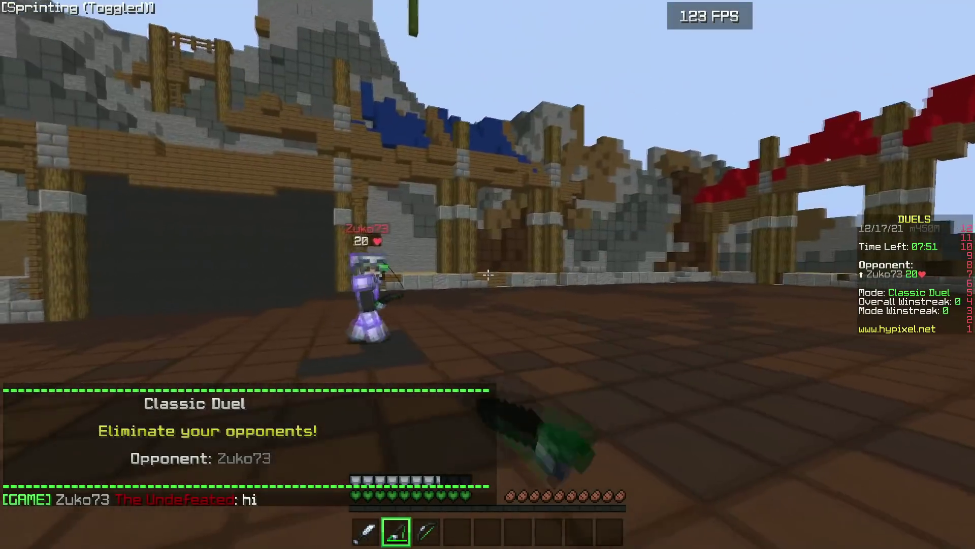
key(1)
click(488, 275)
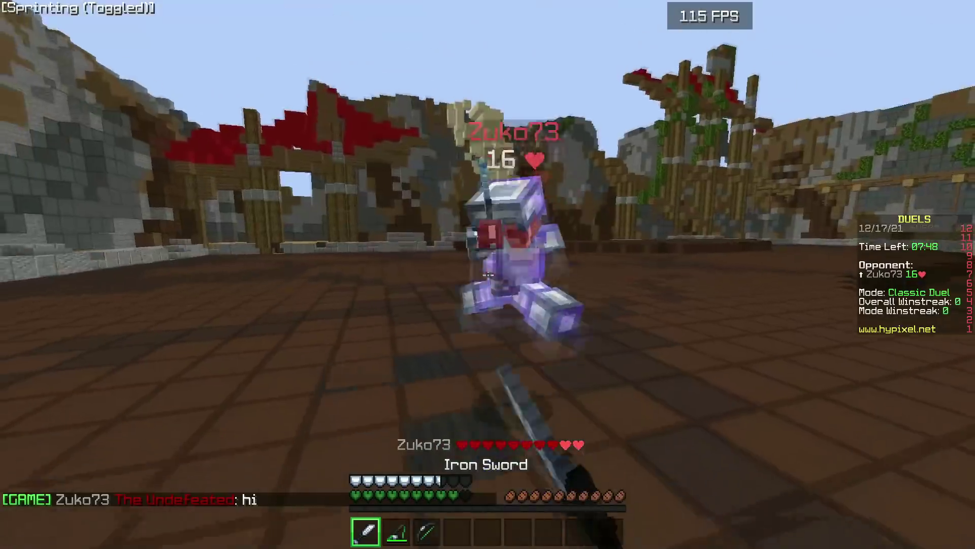
key(2)
right_click(487, 274)
key(1)
click(488, 275)
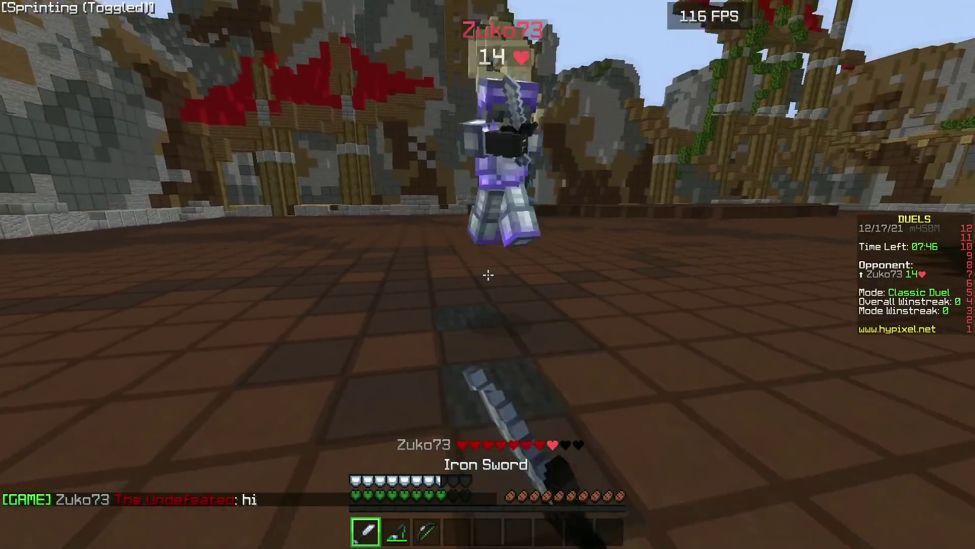
Keep combining rod pulls and sword hits, then finish the opponent with the bow in slot 3
key(2)
right_click(487, 274)
key(1)
key(2)
right_click(487, 274)
key(1)
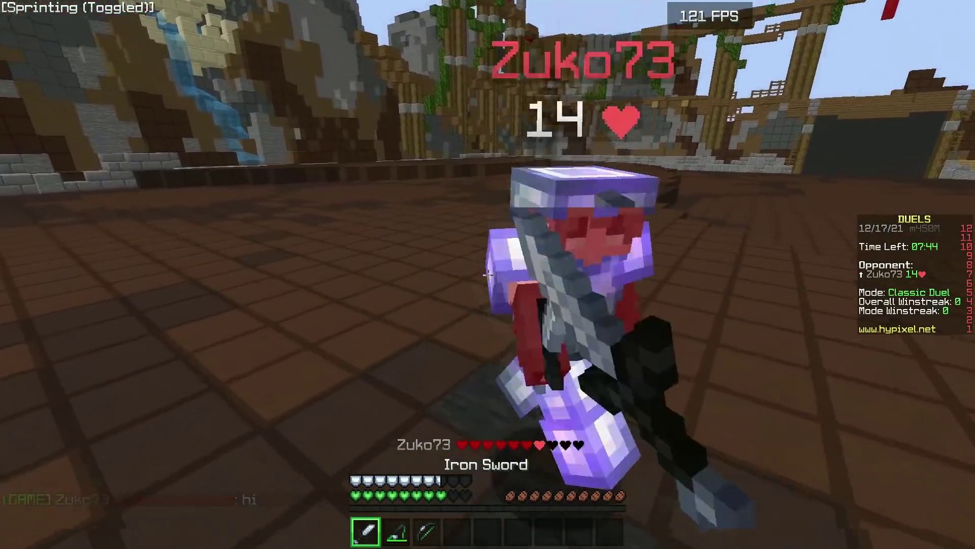
click(488, 274)
click(488, 275)
key(2)
right_click(487, 275)
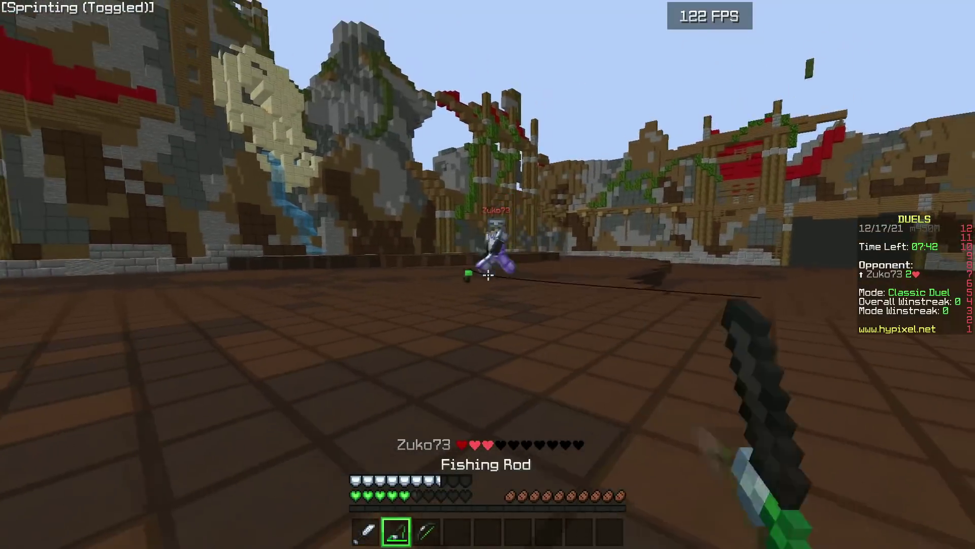
key(3)
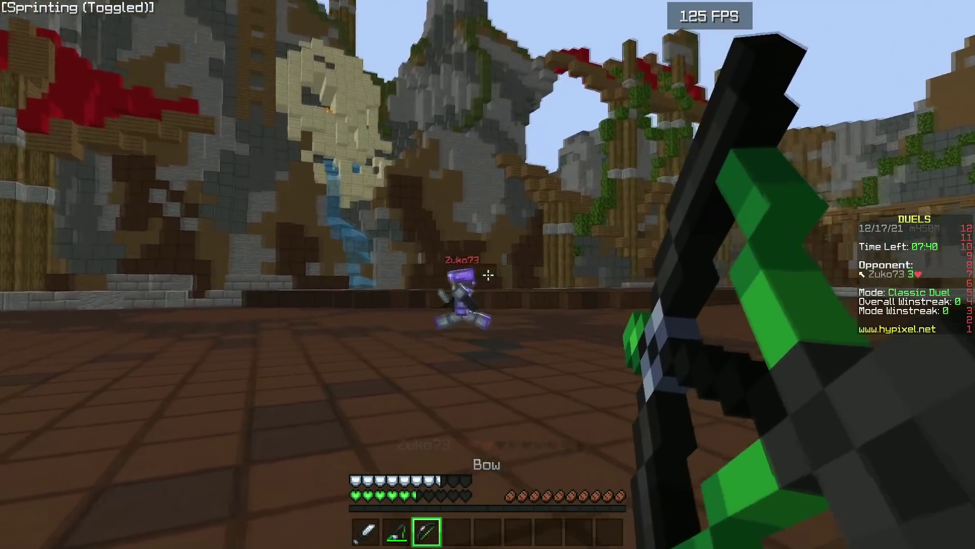
right_click(488, 274)
right_click(488, 275)
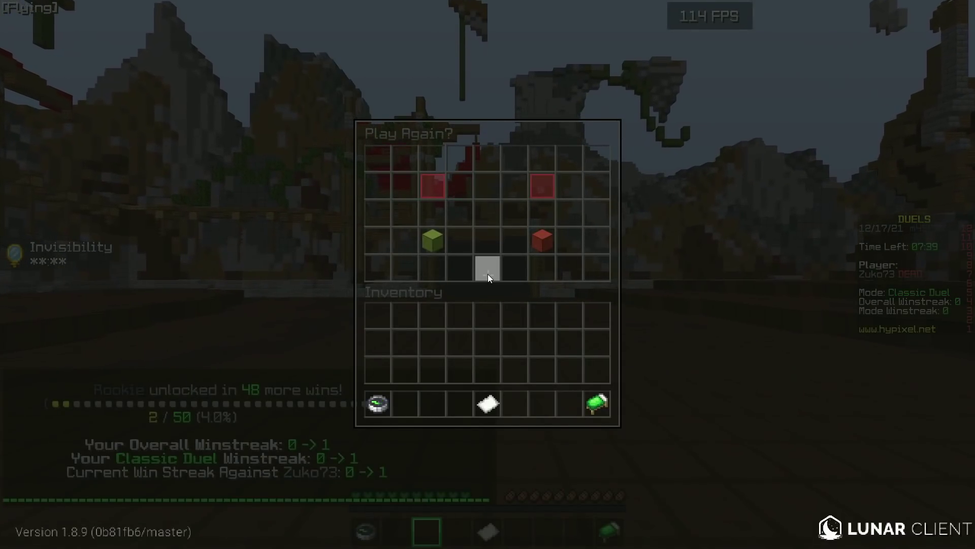
Accept the rematch, zoom in, and shoot an arrow at the approaching opponent
click(487, 273)
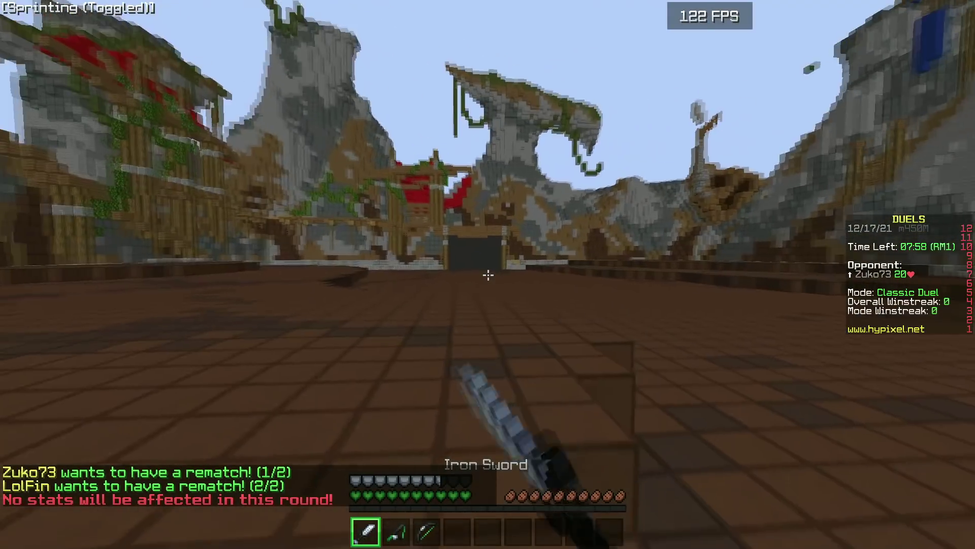
key(c)
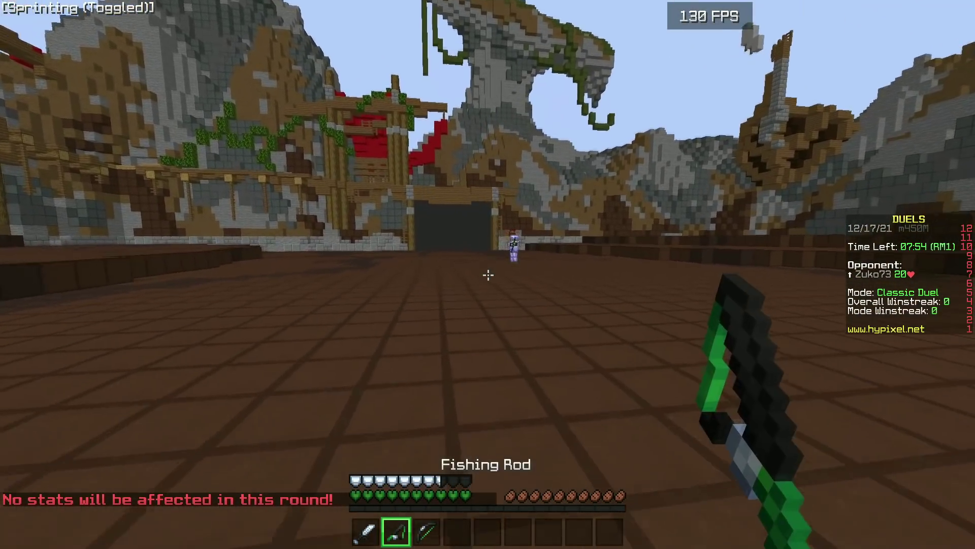
right_click(488, 275)
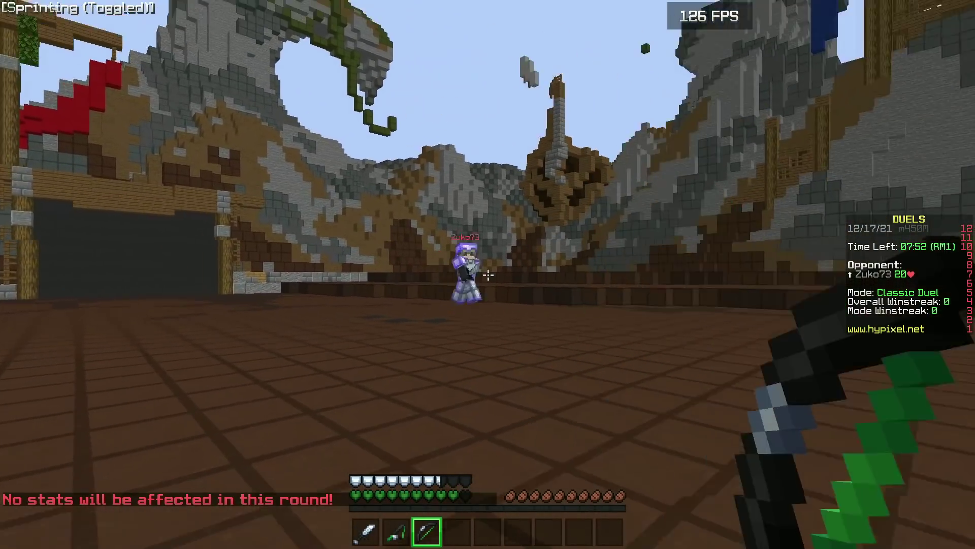
right_click(488, 275)
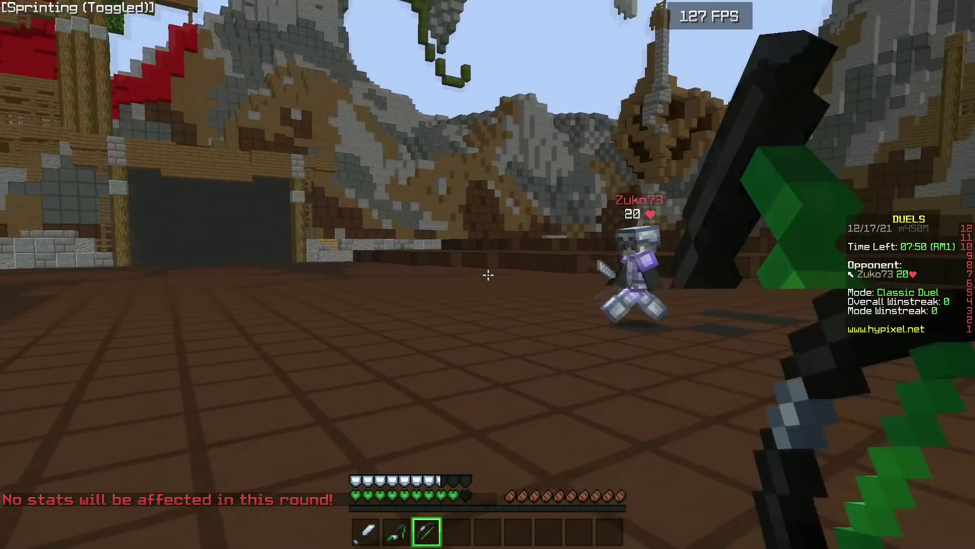
Alternate fishing rod casts and iron sword hits to wear the opponent down
key(2)
right_click(488, 275)
key(1)
click(488, 275)
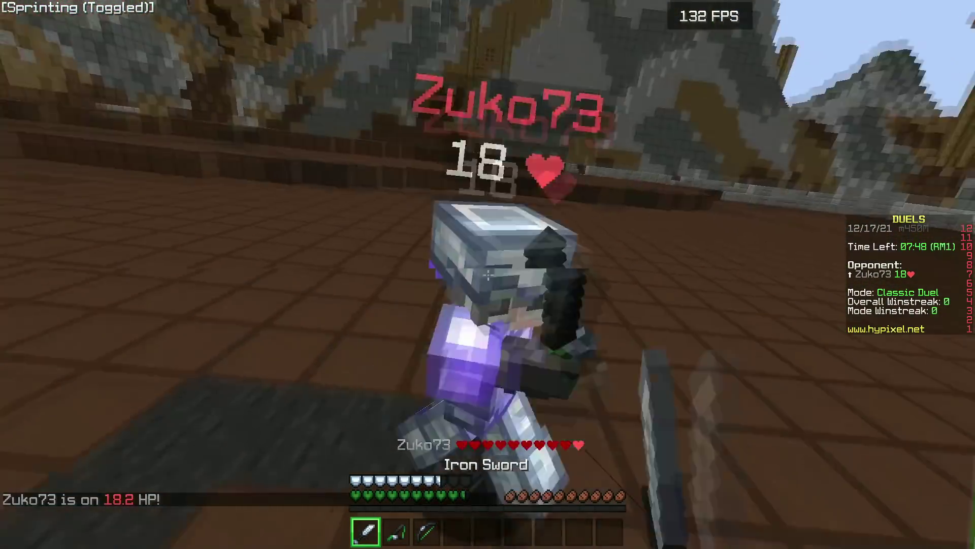
click(488, 274)
key(2)
right_click(488, 274)
key(1)
click(489, 275)
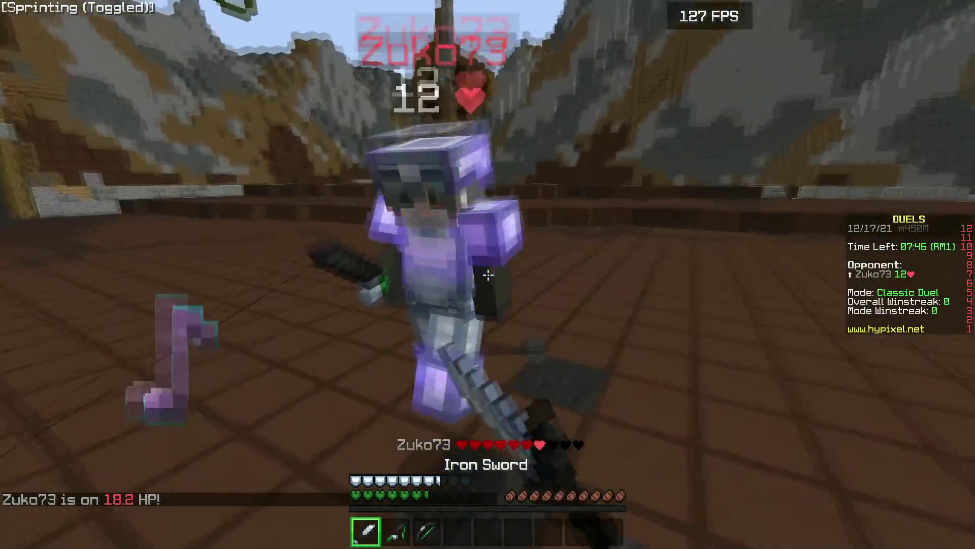
click(488, 275)
key(2)
right_click(488, 274)
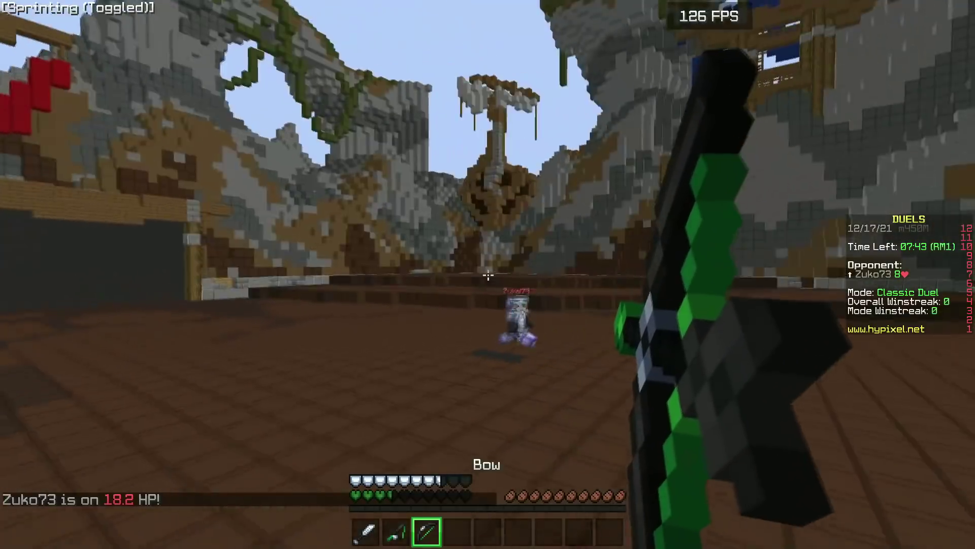
Draw the bow while circling, then close in with the iron sword for the winning hits
right_click(488, 275)
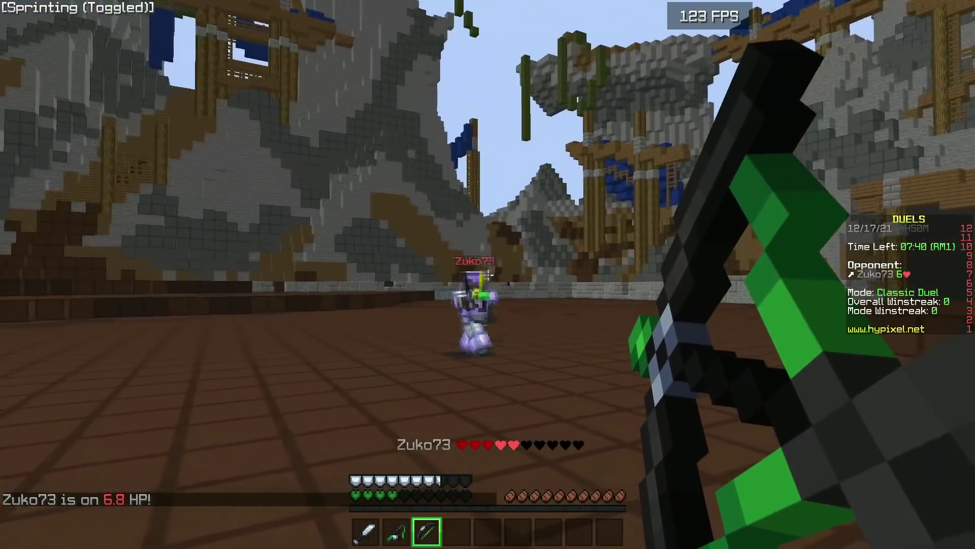
key(2)
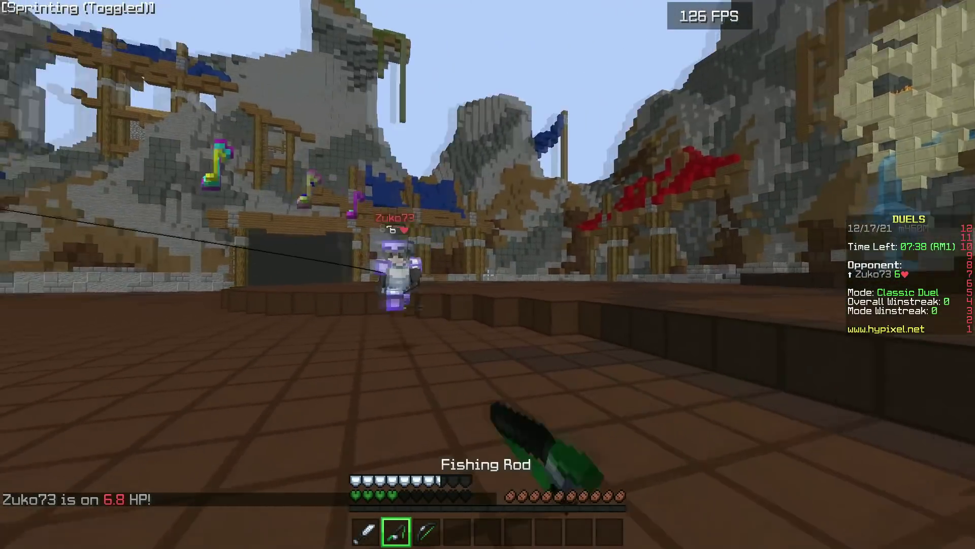
key(1)
key(2)
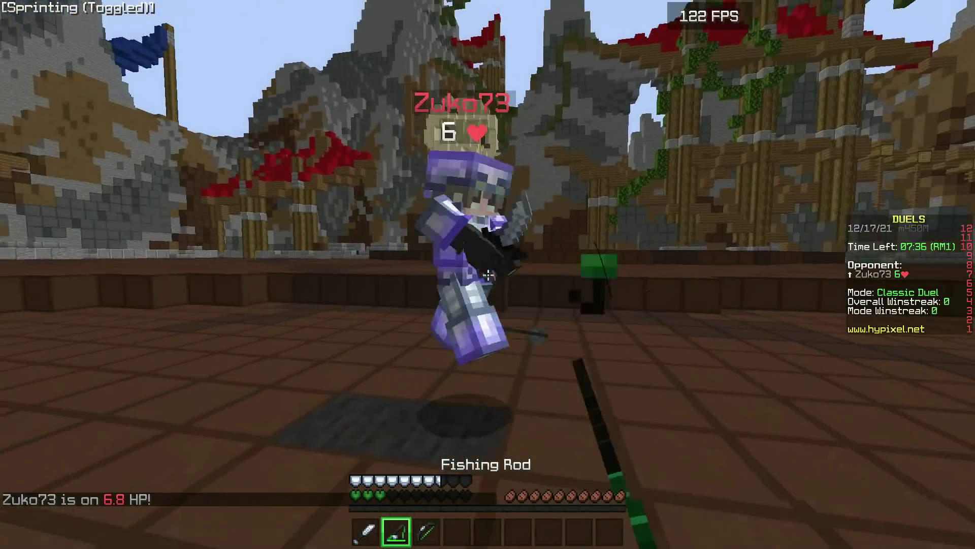
key(1)
click(488, 275)
click(488, 275)
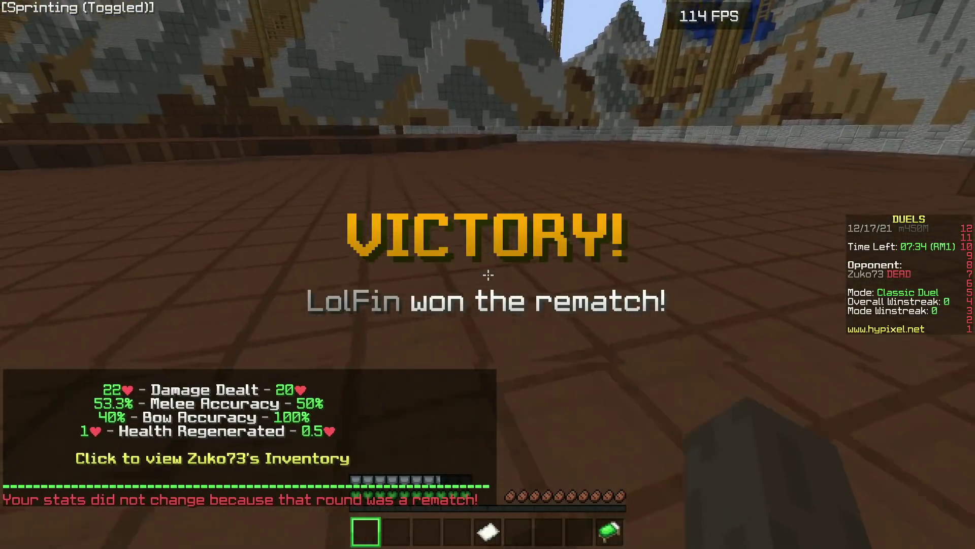
Return to the Duels lobby with /l and walk past the NPCs through the gate
text(/l)
key(Return)
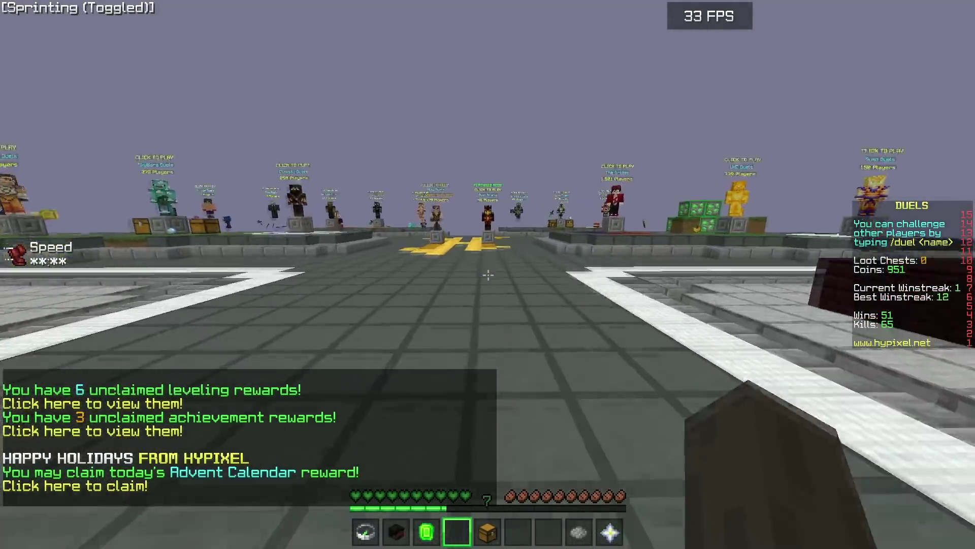
key(w)
key(w)
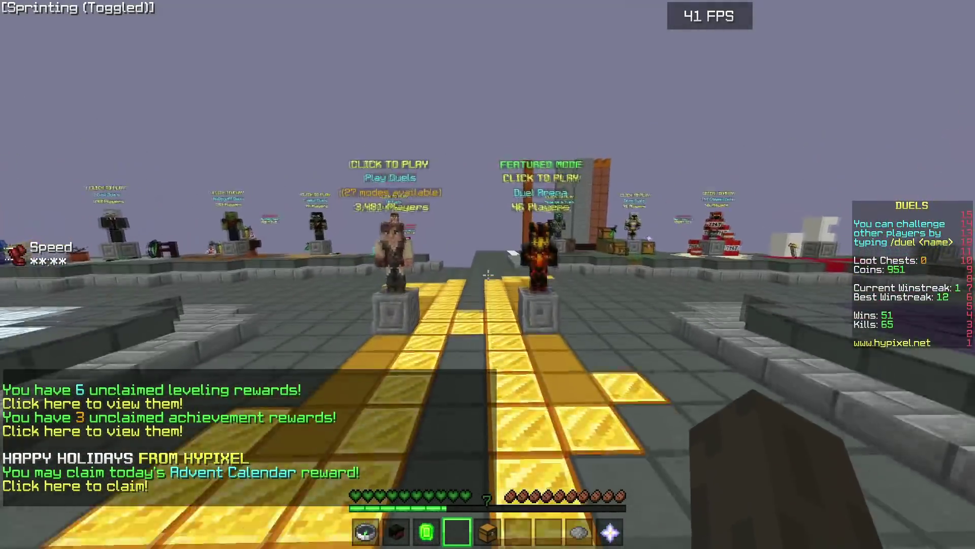
key(w)
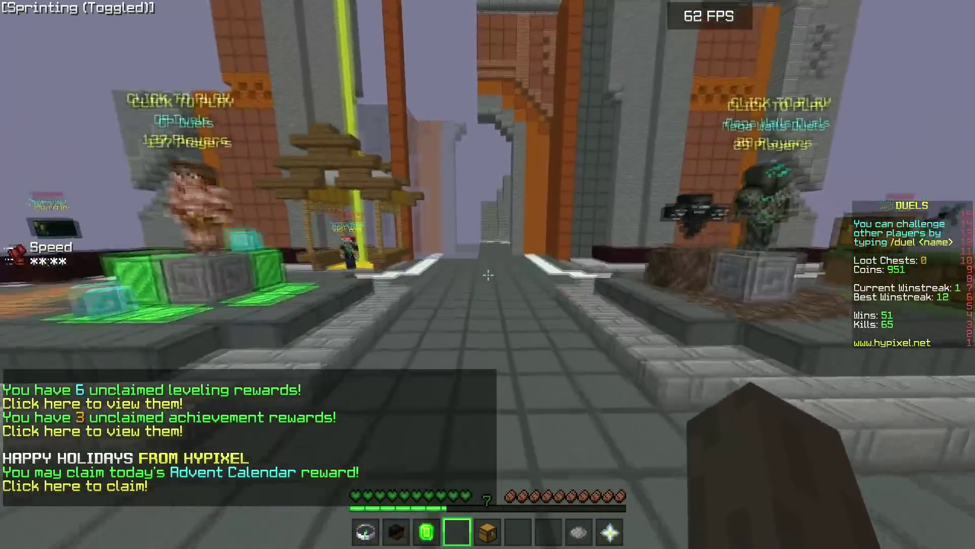
key(w)
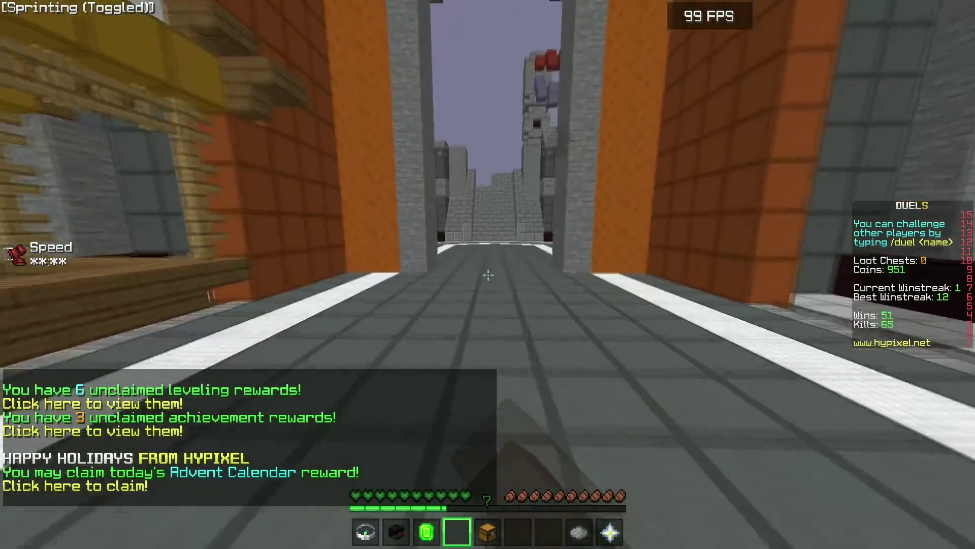
key(w)
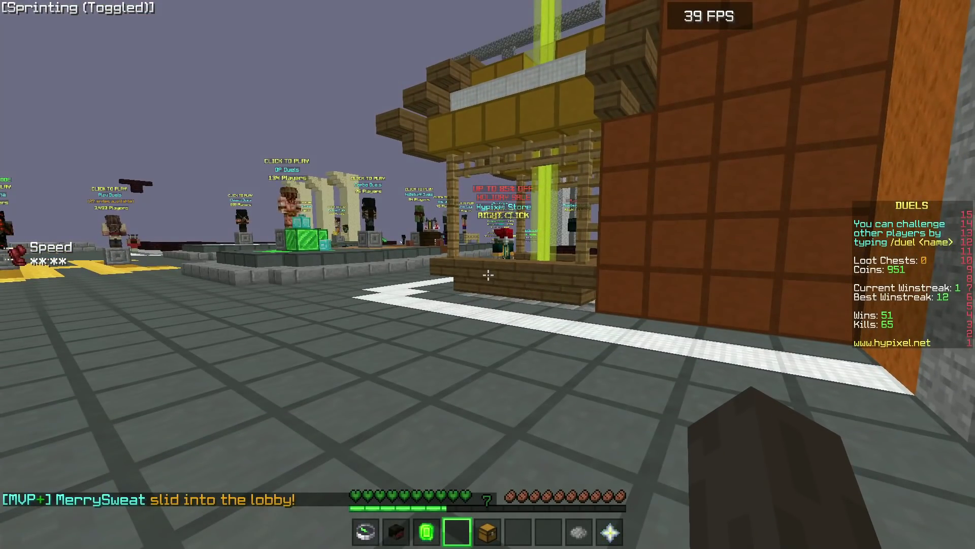
Walk past the store booth into the castle courtyard and approach another player
key(w)
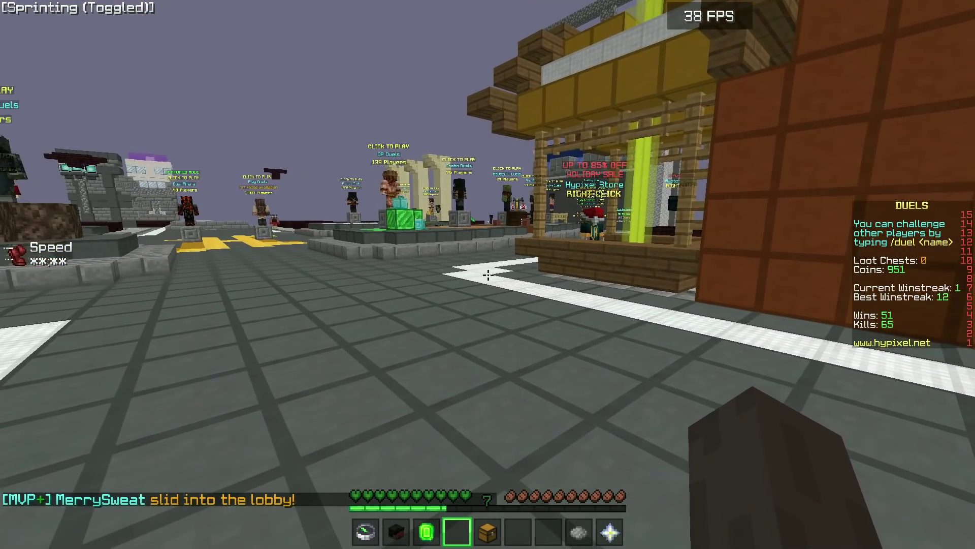
key(w)
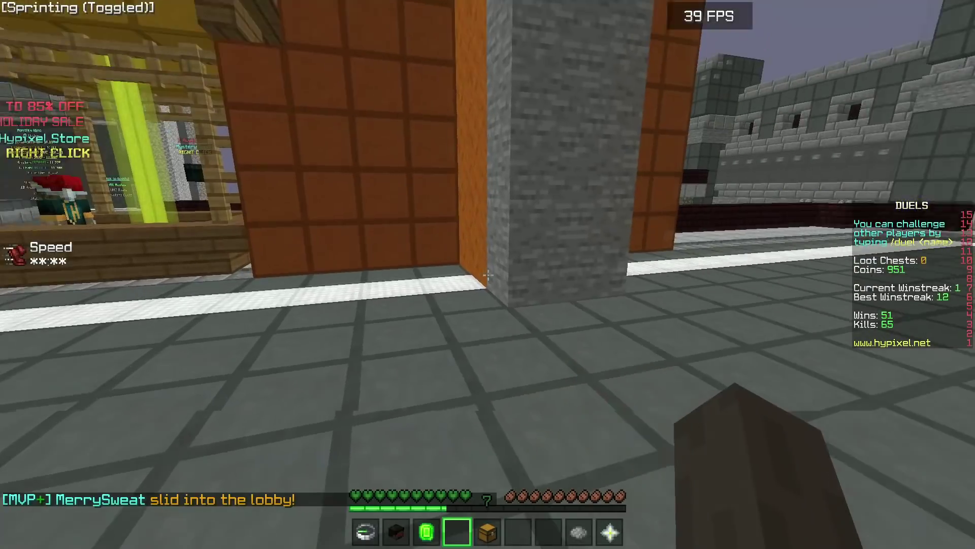
key(w)
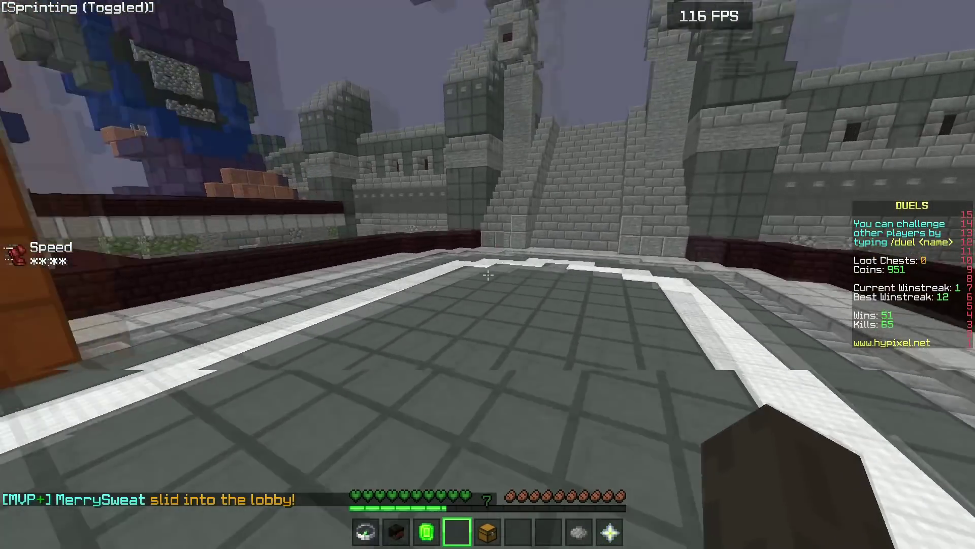
key(w)
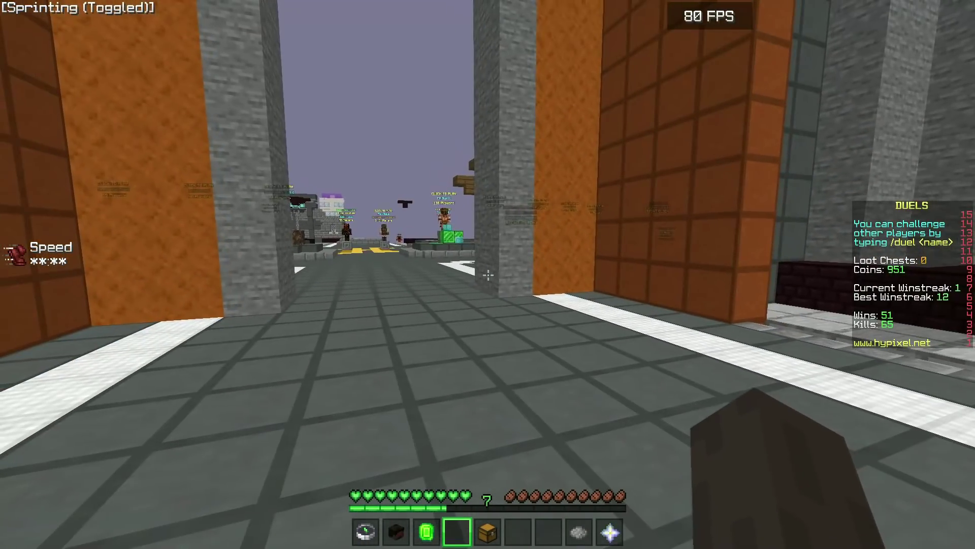
key(w)
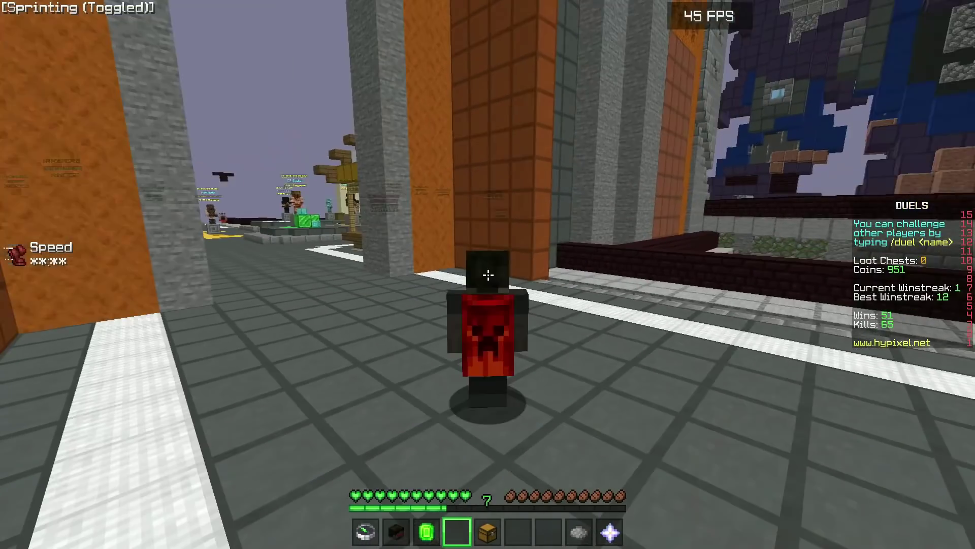
key(w)
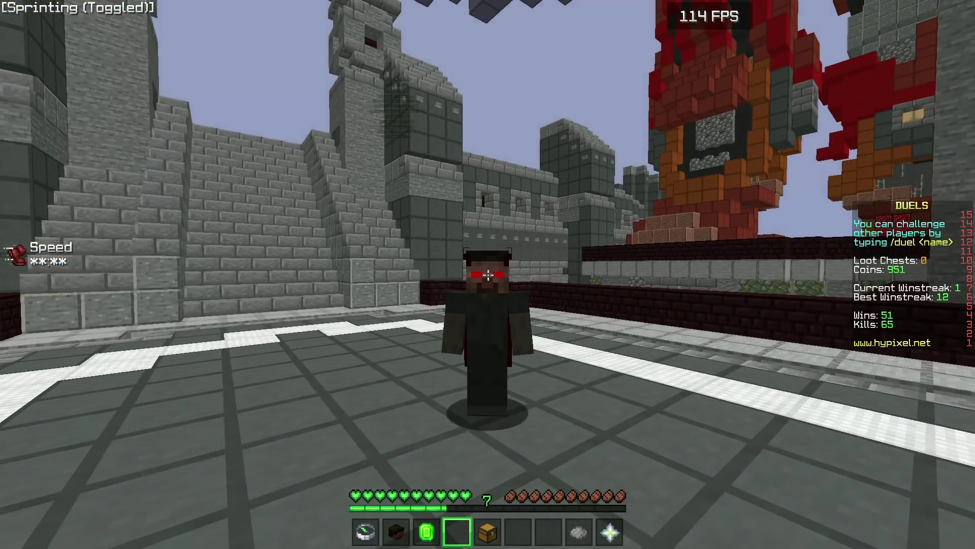